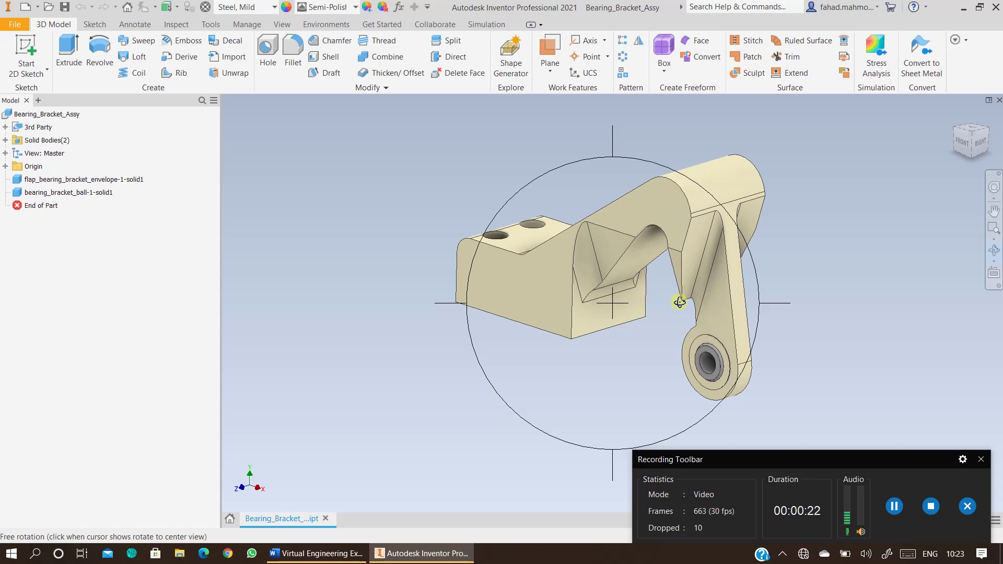
drag(700, 308, 544, 338)
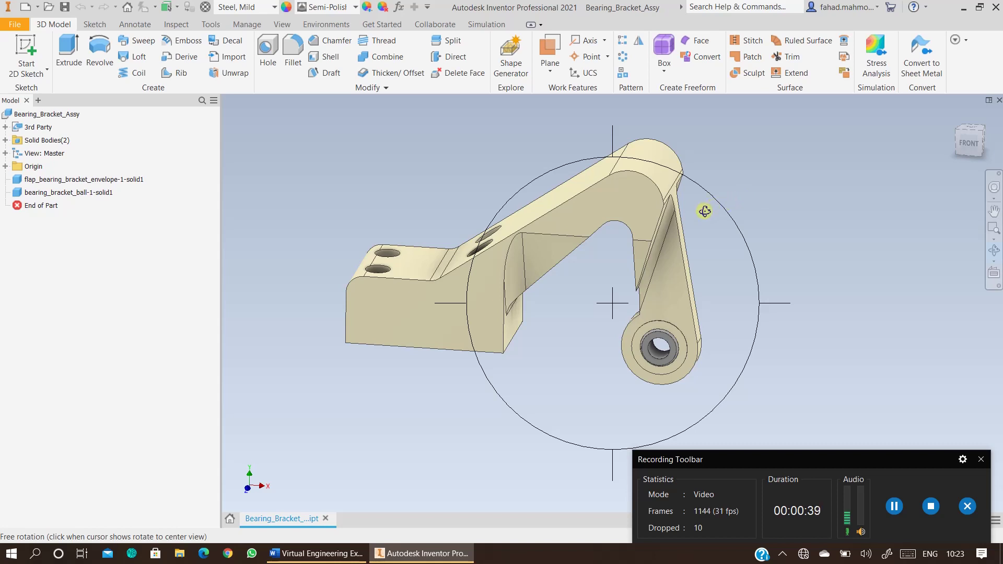
drag(665, 218, 650, 241)
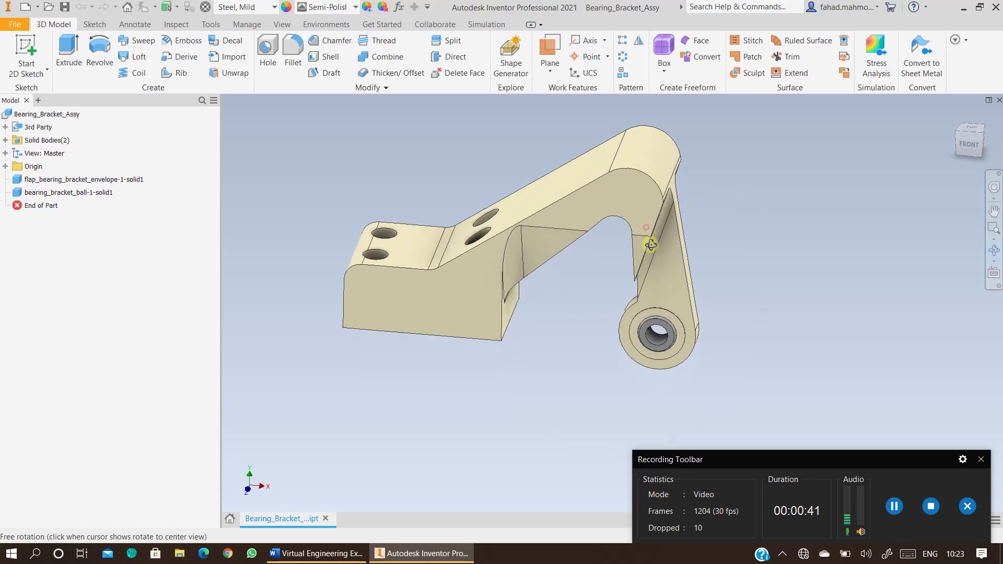
key(F2)
click(292, 50)
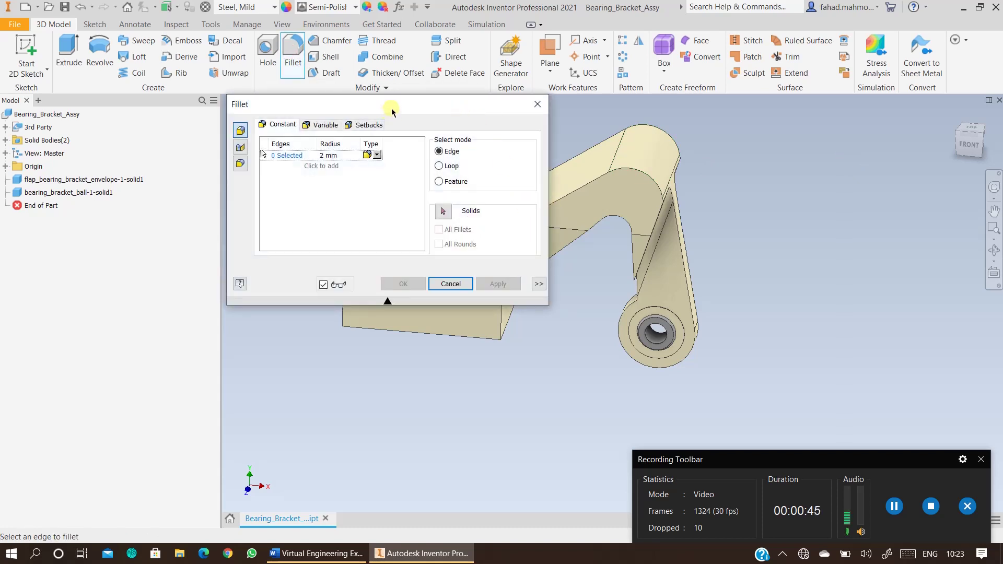
drag(415, 107, 204, 204)
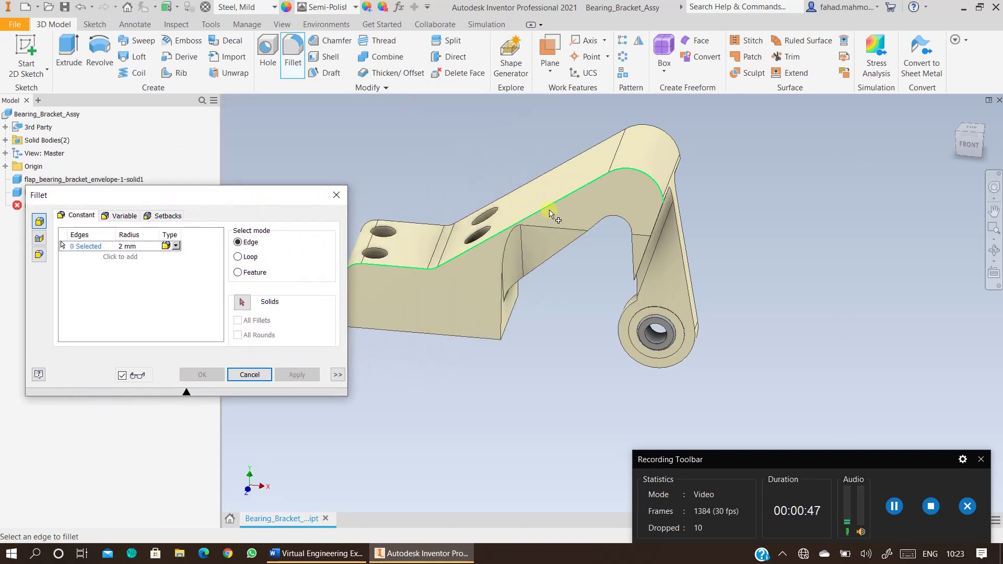
click(548, 208)
mouse_move(547, 207)
mouse_down()
mouse_move(563, 211)
mouse_move(543, 201)
mouse_move(551, 212)
mouse_up()
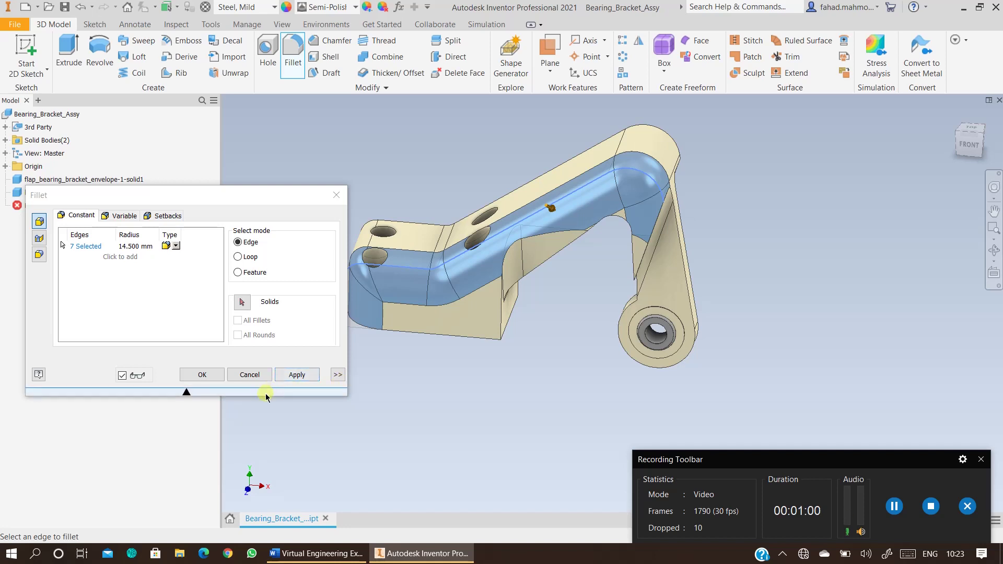
click(255, 374)
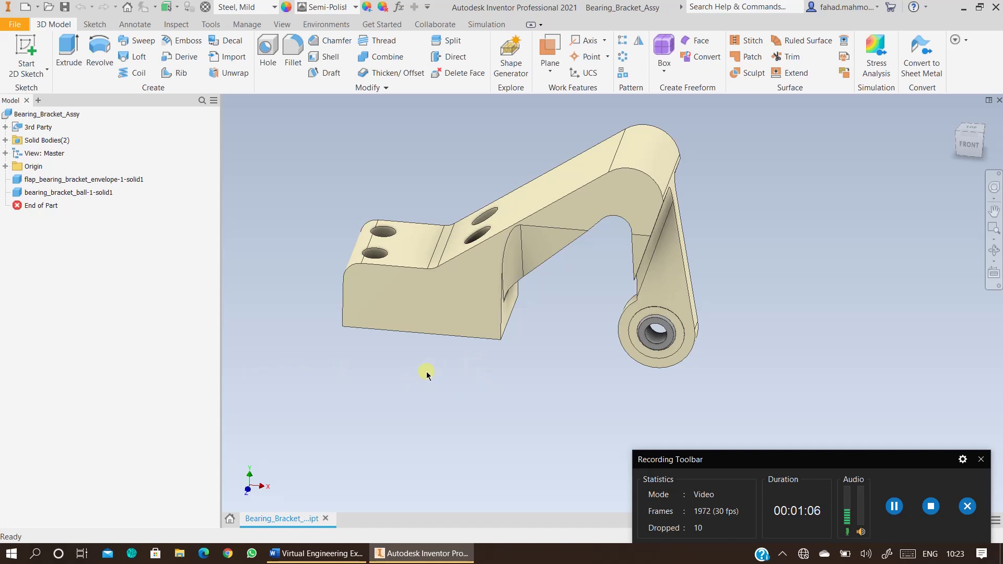
Step: Assign the Steel, Mild material from the Inventor Material Library to the whole bearing bracket part
click(327, 24)
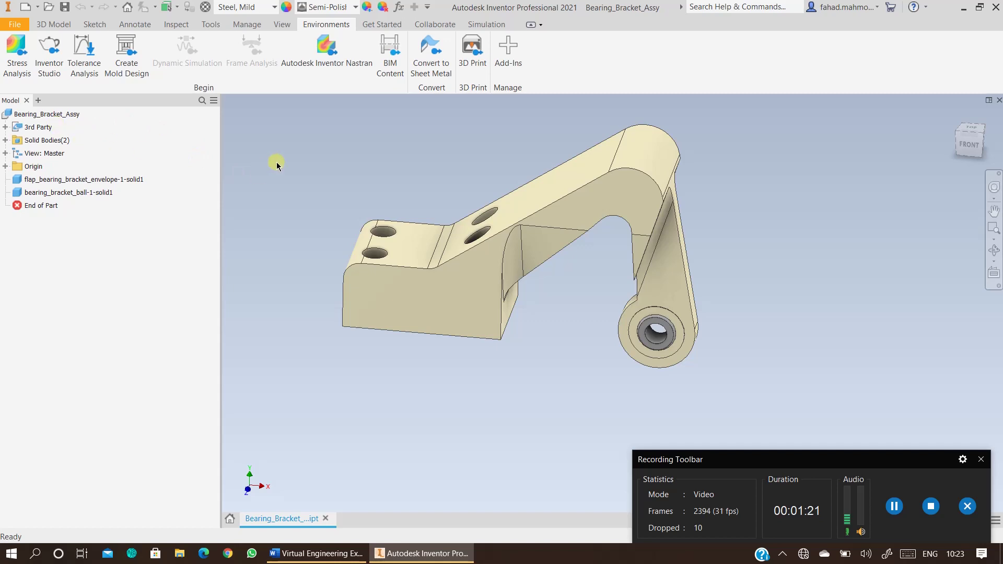
click(38, 116)
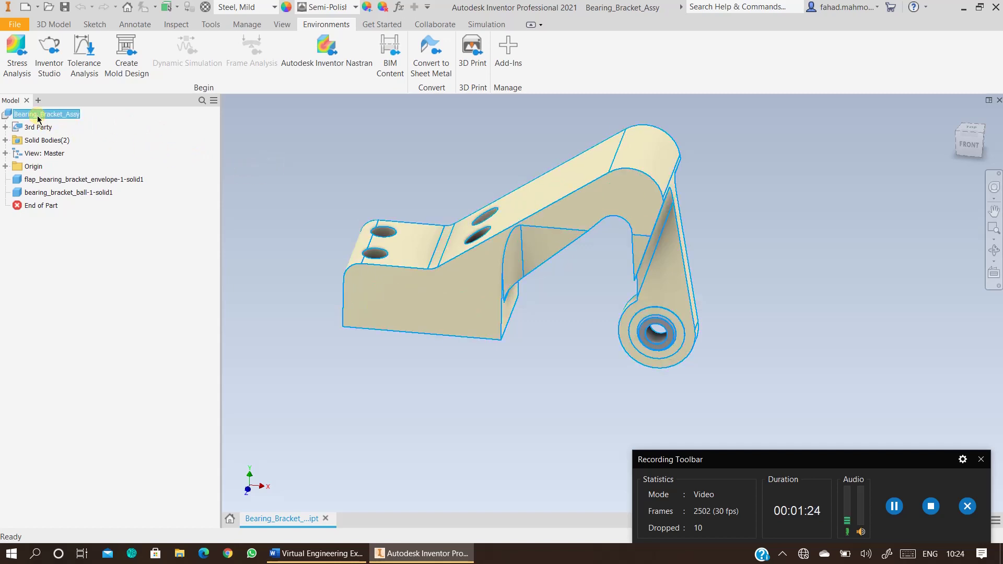
click(36, 115)
click(227, 8)
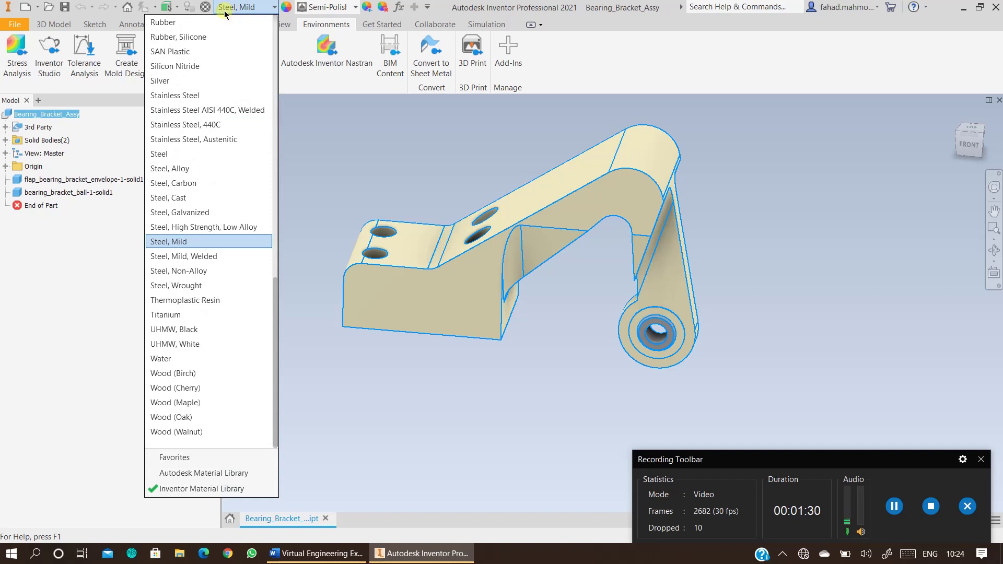
scroll(204, 144, up, 3)
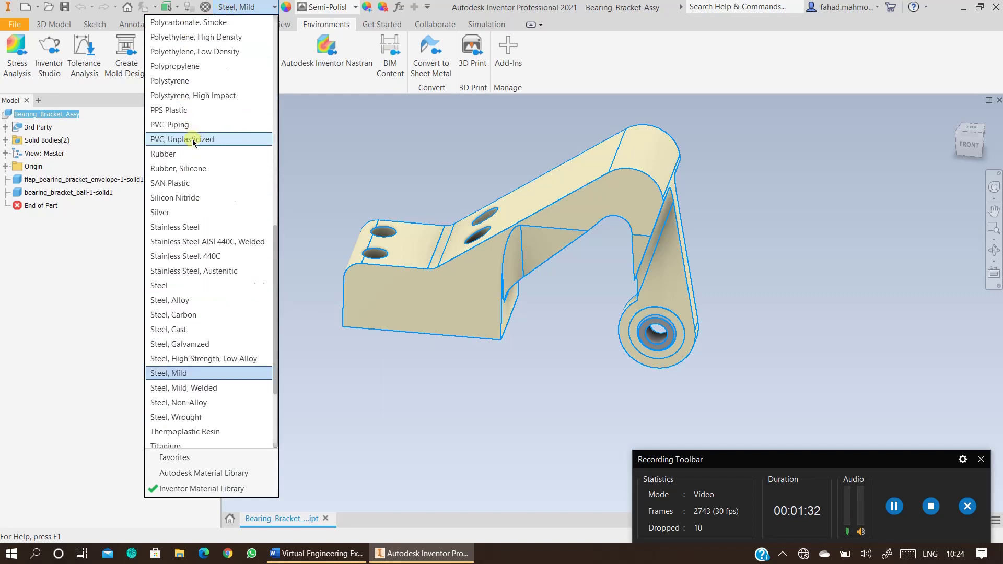
scroll(193, 143, down, 3)
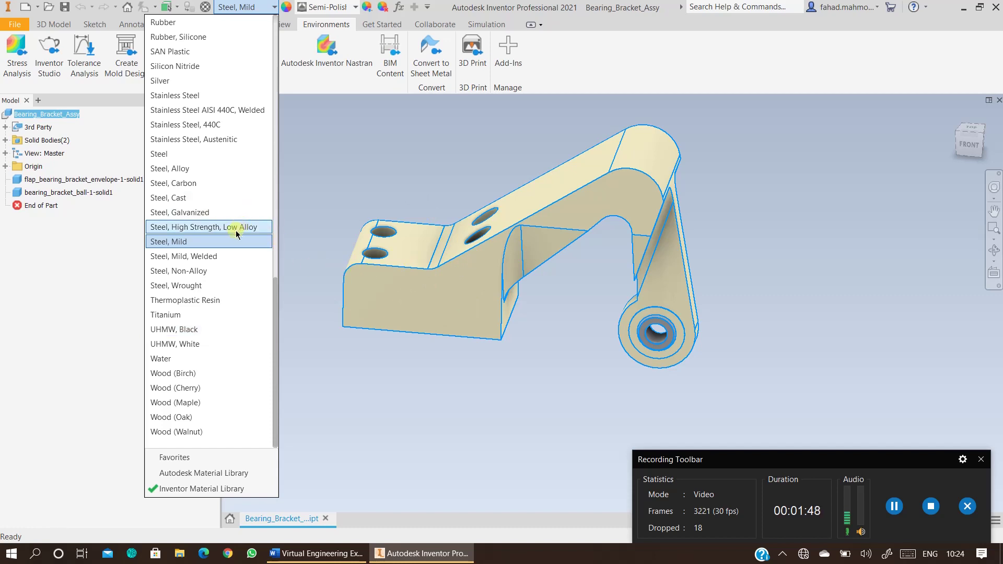
click(219, 243)
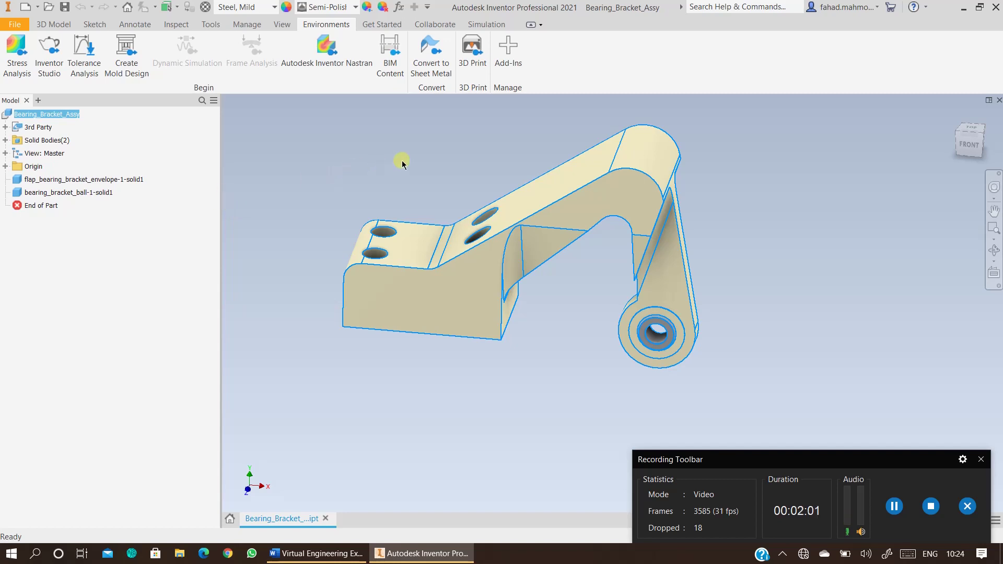
click(751, 188)
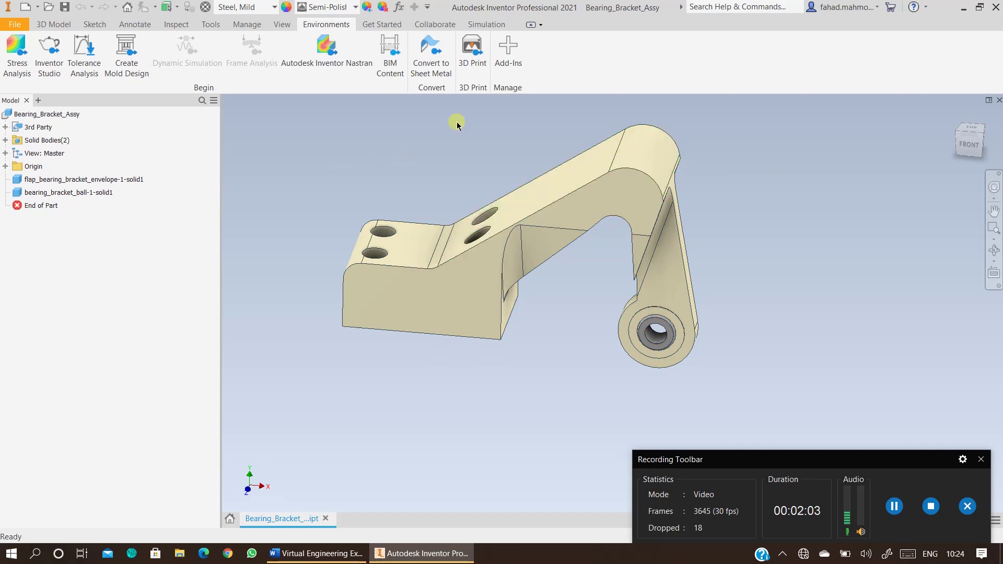
Step: Set the document's length unit to millimeter in the document settings and accept the settings
click(212, 26)
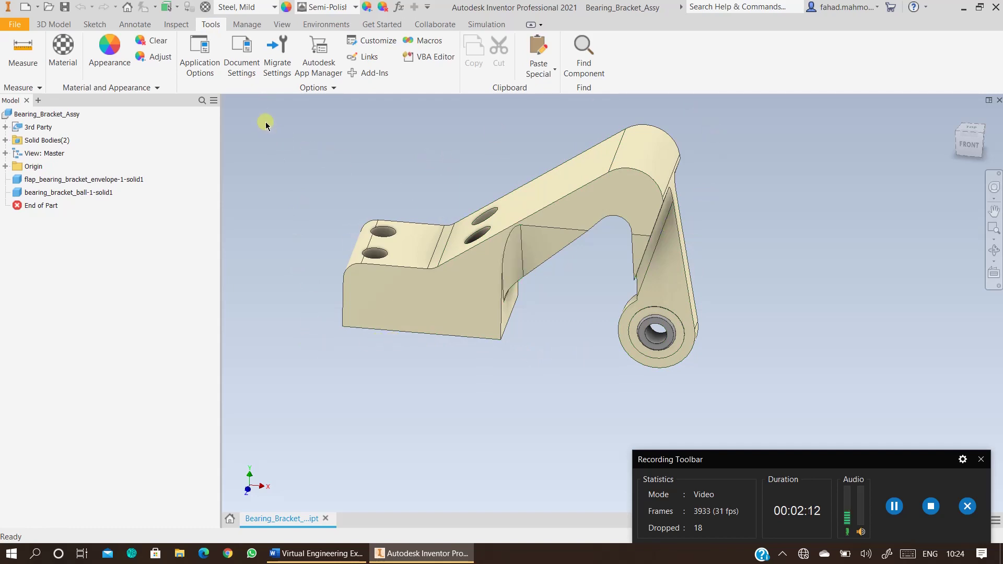
click(230, 82)
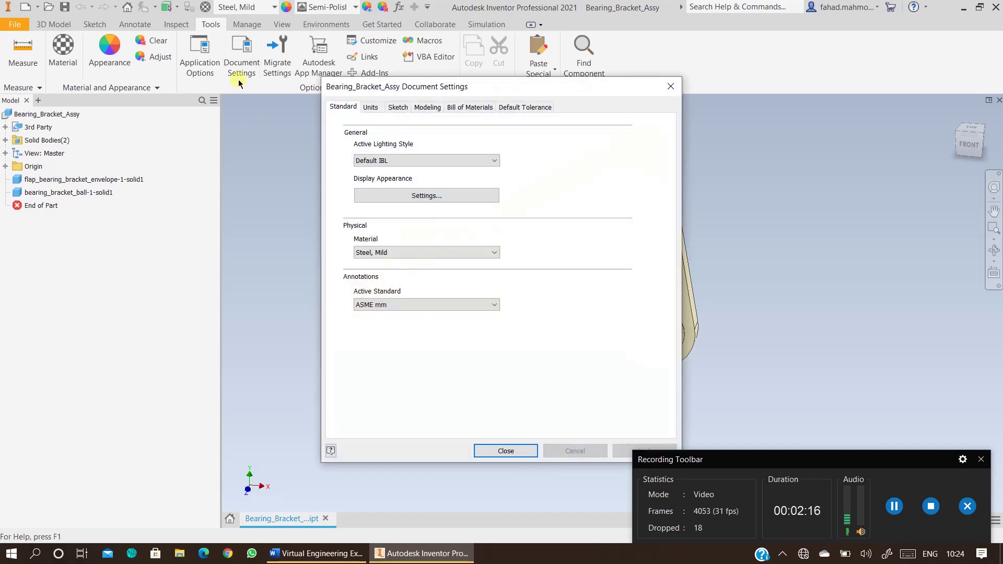
click(368, 107)
click(360, 152)
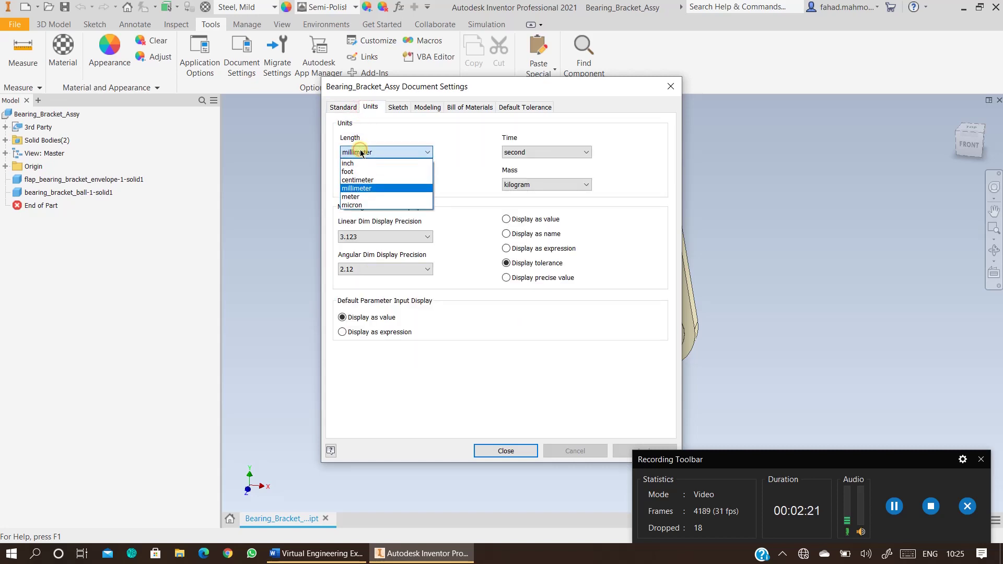
click(360, 188)
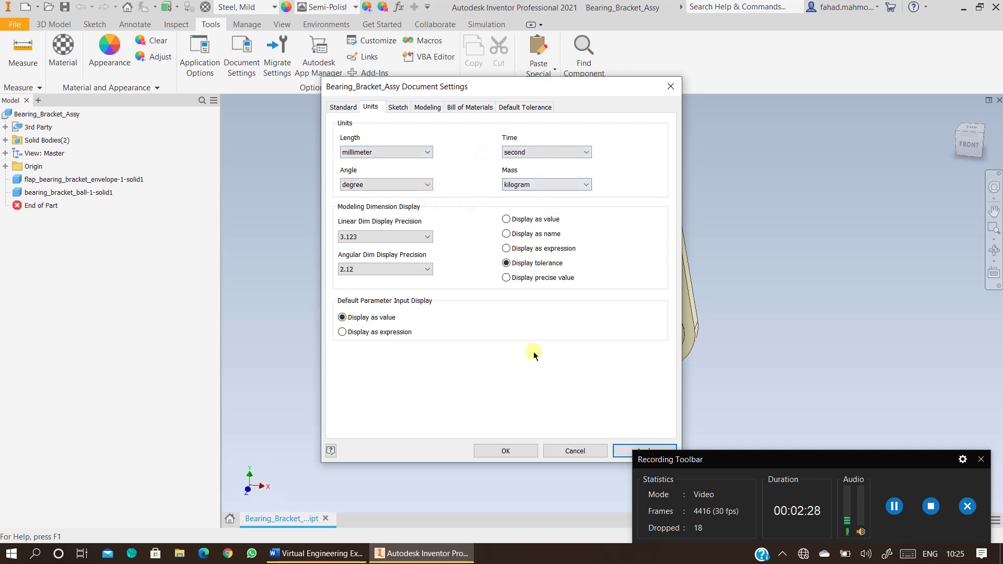
click(510, 452)
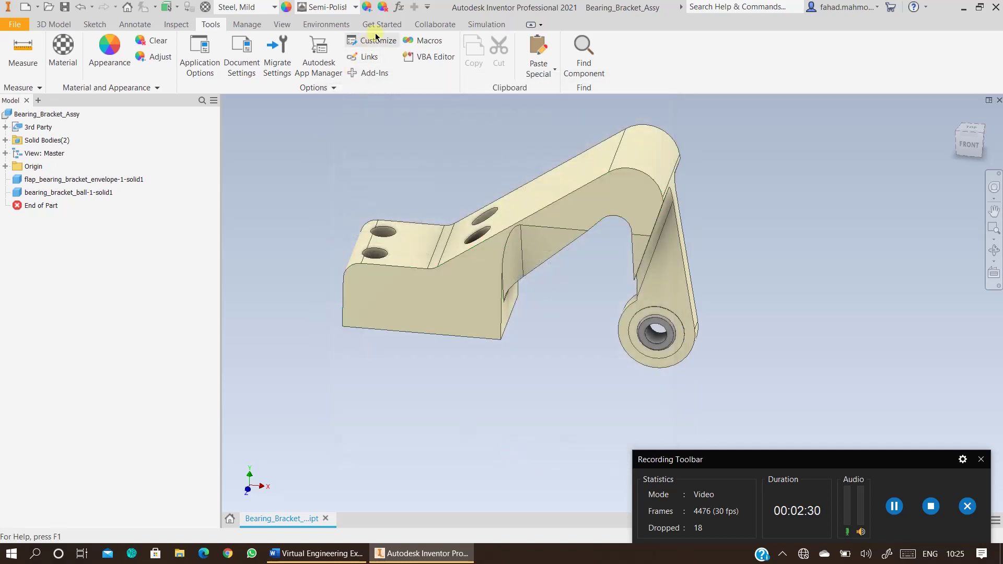
Step: Enter the Autodesk Inventor Nastran environment for the bracket and dismiss its start-up splash window
click(338, 26)
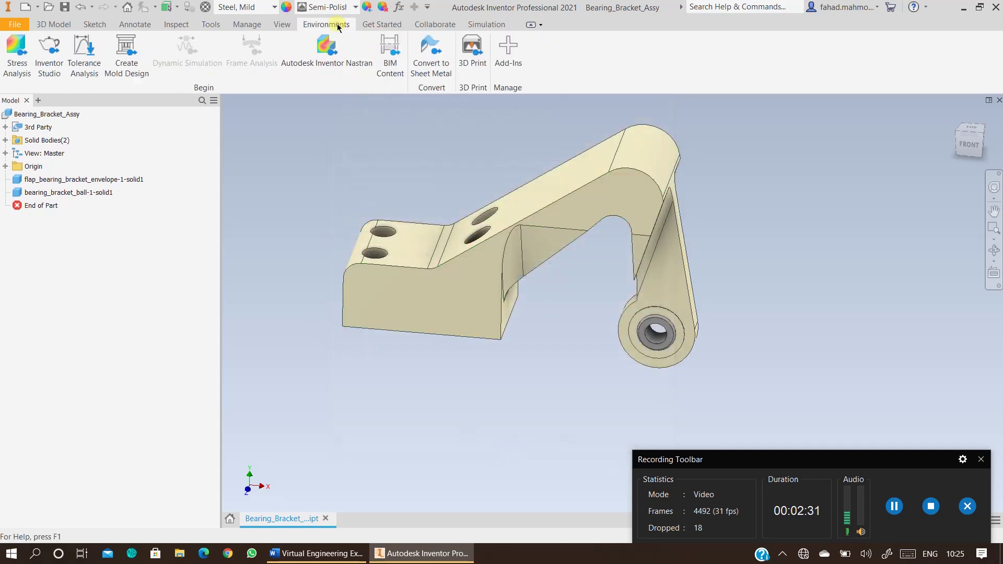
click(333, 65)
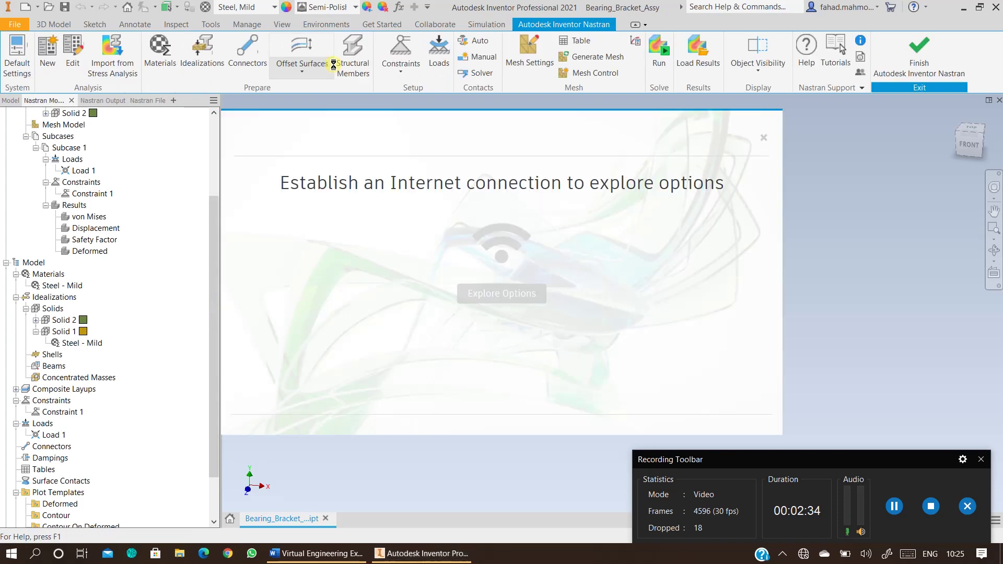
click(764, 138)
Step: Examine the existing analysis, subcase, idealizations, constraints and loads in the Nastran model tree
scroll(50, 313, up, 4)
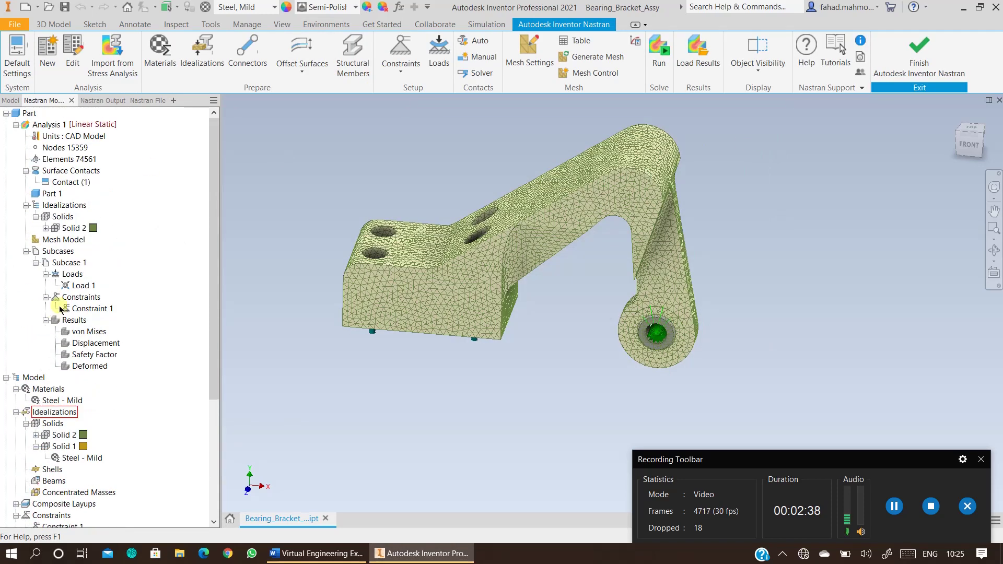
scroll(48, 335, down, 5)
scroll(74, 495, up, 3)
scroll(75, 444, up, 2)
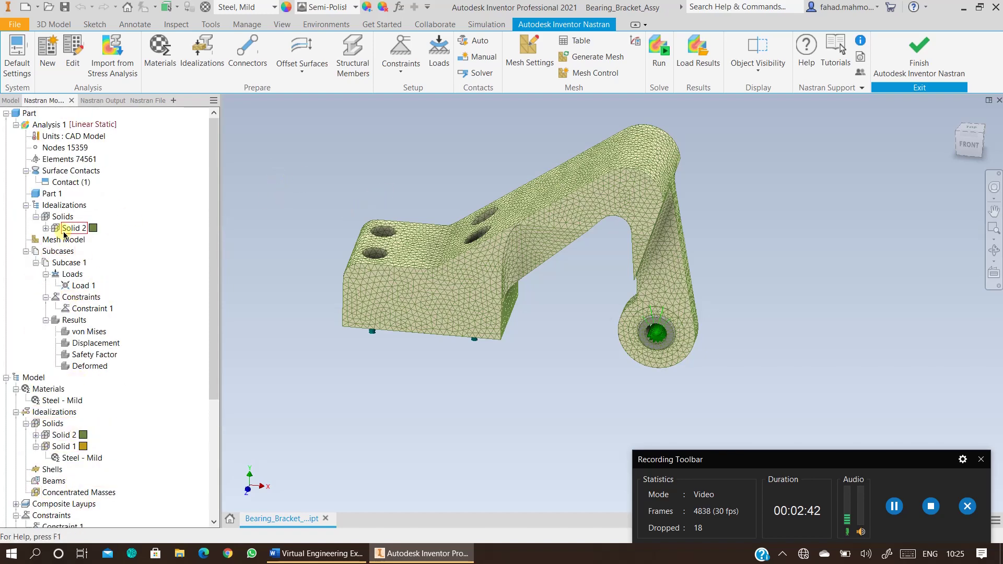
click(79, 307)
scroll(78, 313, down, 5)
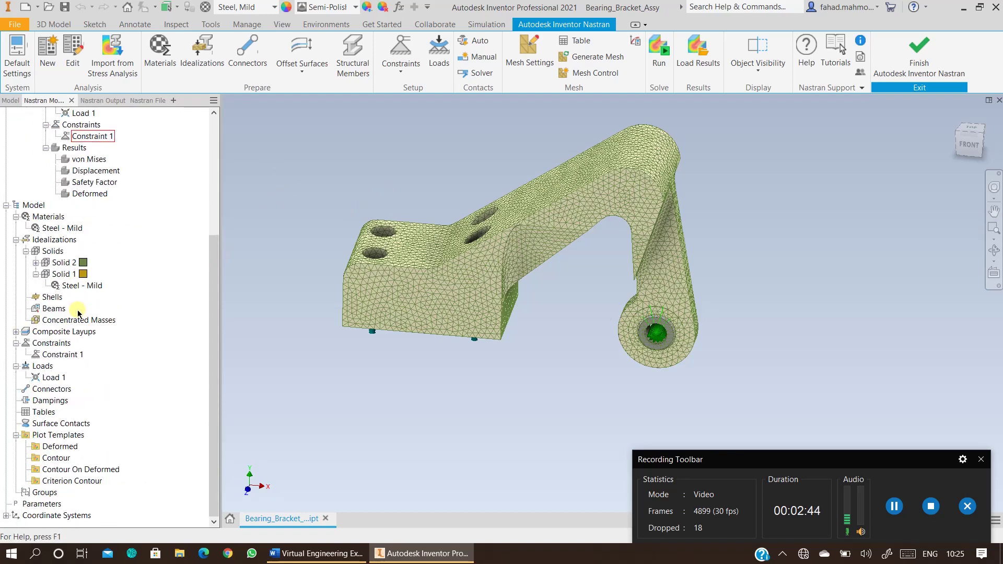
click(68, 331)
scroll(76, 314, up, 5)
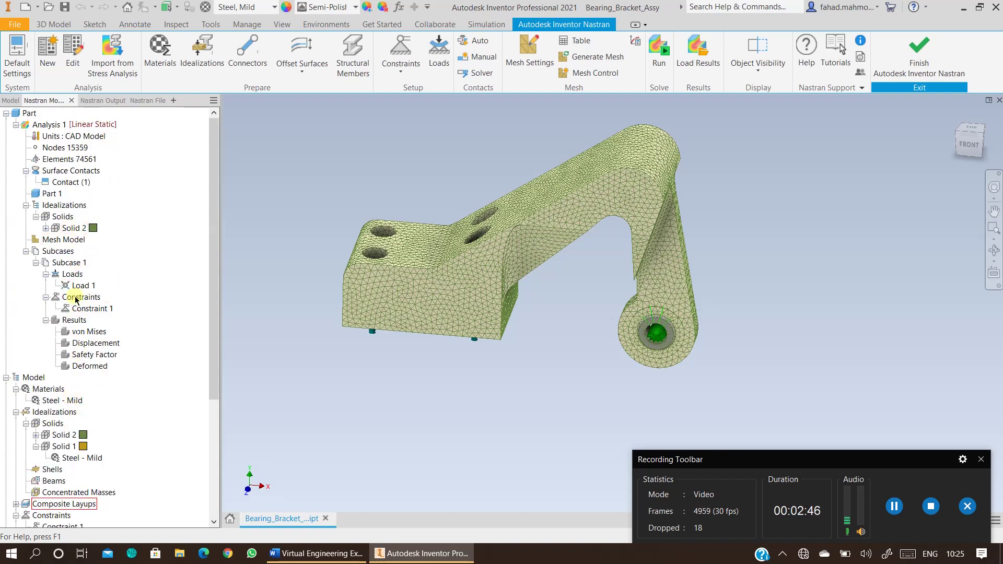
scroll(76, 299, down, 5)
click(78, 299)
scroll(84, 299, up, 5)
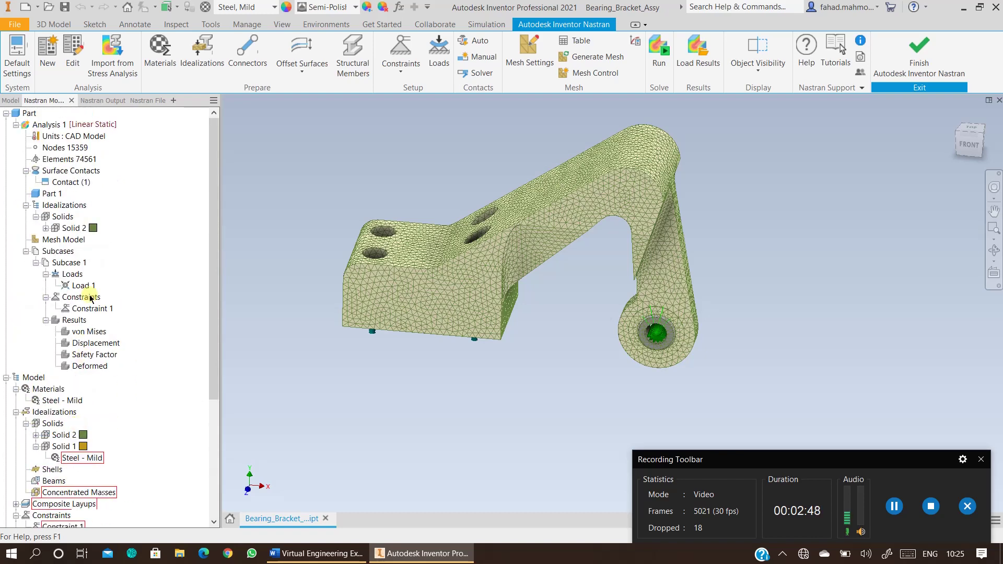
Step: Delete the existing Analysis 1 from the Nastran model tree and confirm the deletion
right_click(51, 127)
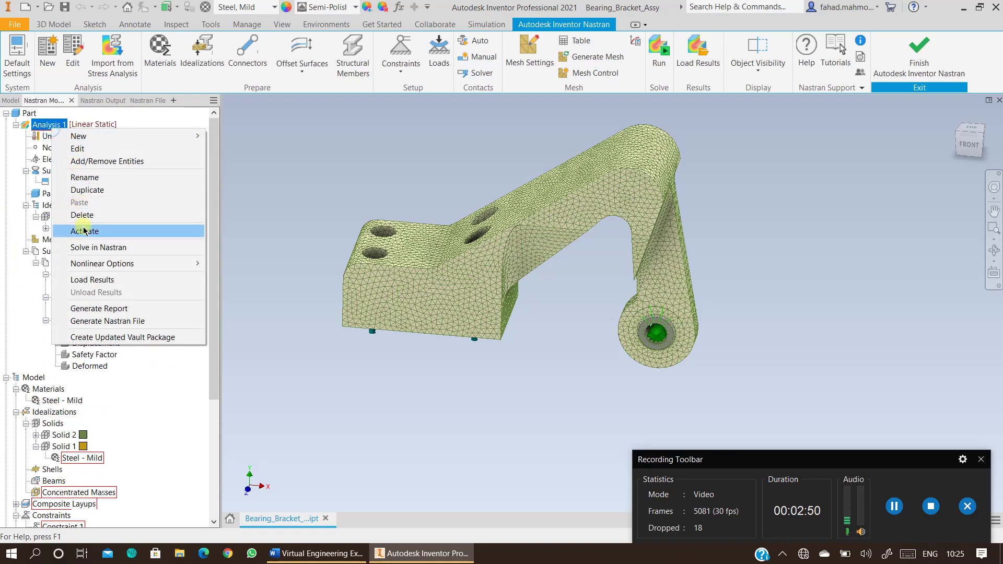
click(83, 216)
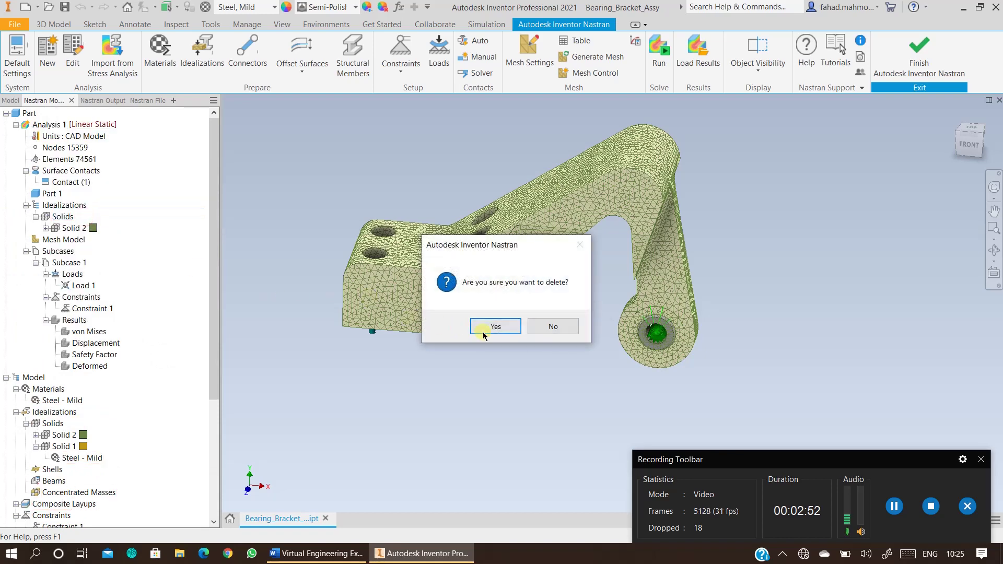
click(488, 332)
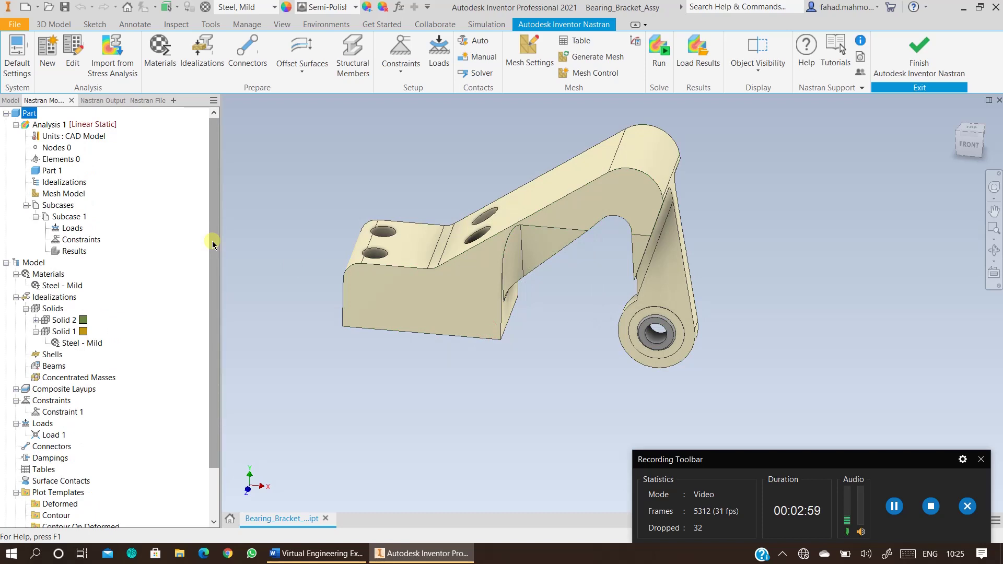
Step: Delete both existing solid idealizations, Solid 1 and Solid 2, from the Nastran model
right_click(58, 320)
click(85, 366)
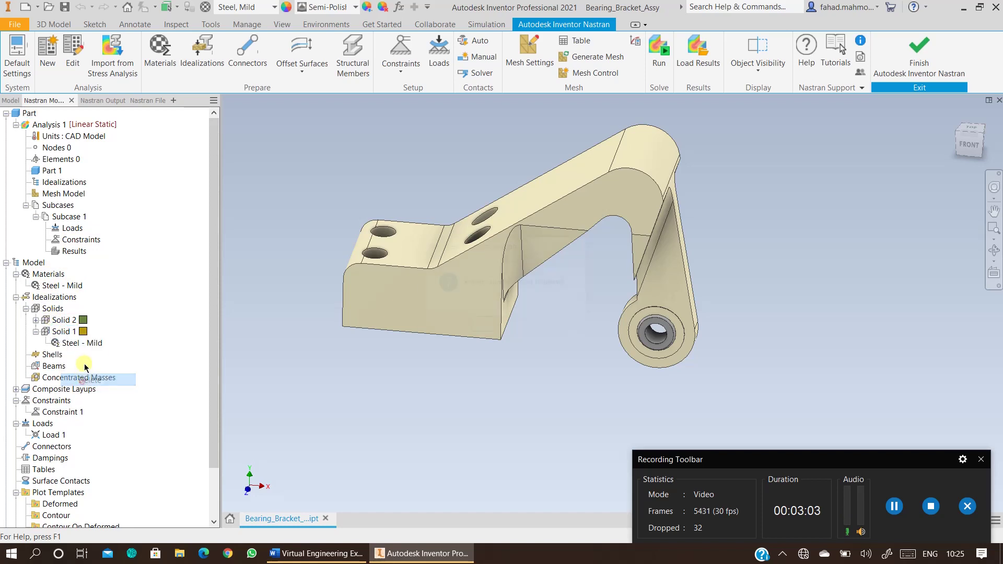
click(505, 327)
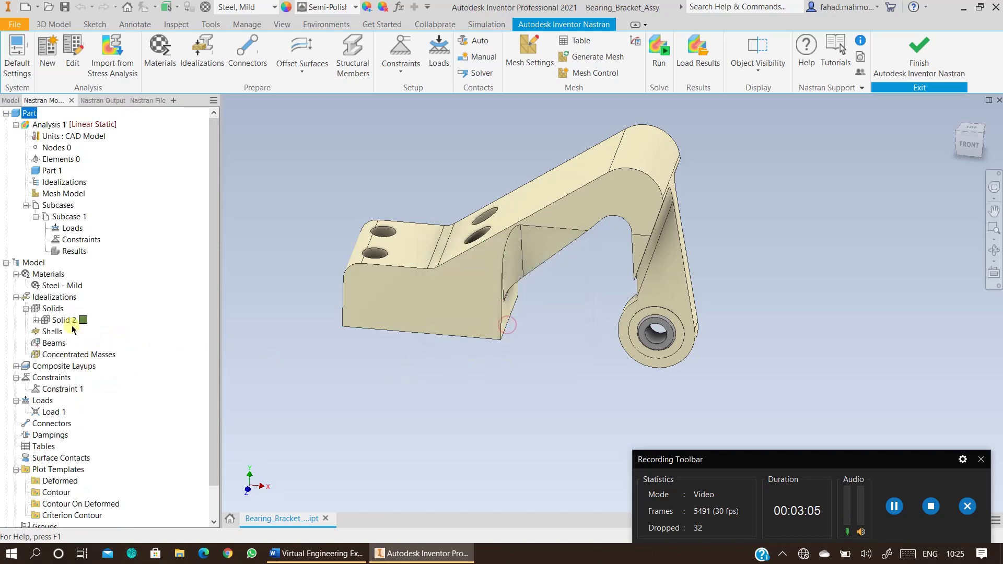
right_click(71, 326)
click(79, 370)
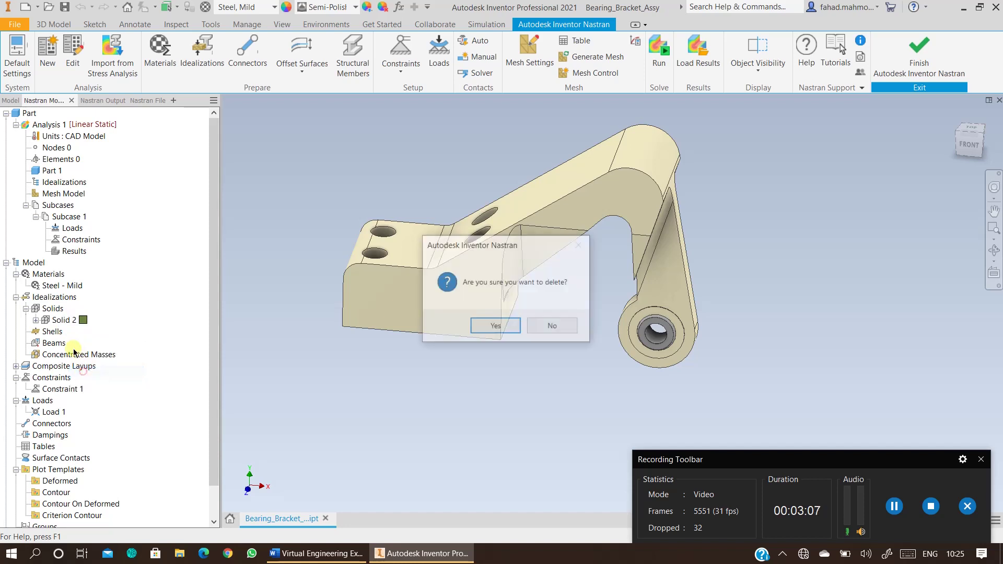
click(503, 328)
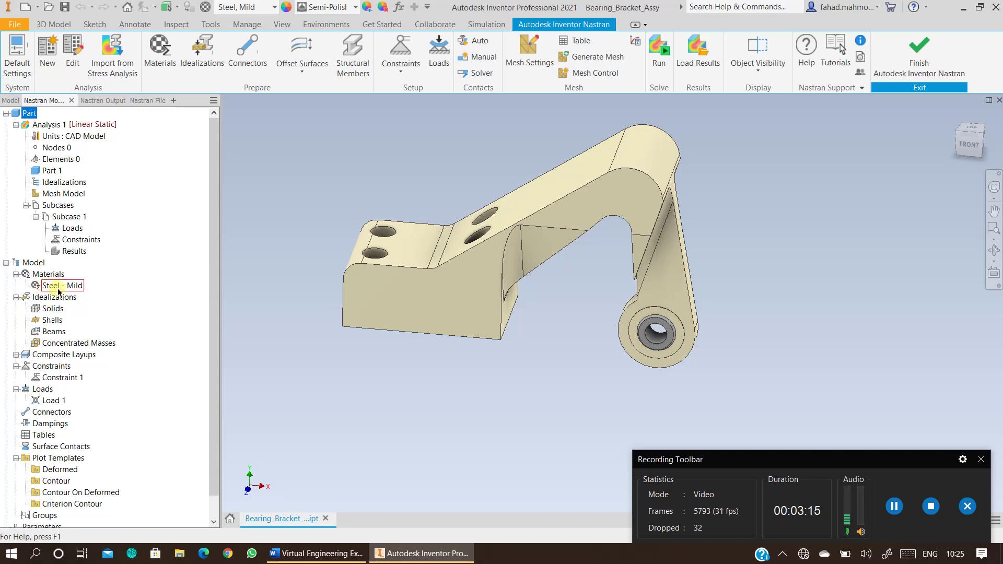
Step: Edit the model's Steel - Mild material, selecting Steel - Mild from the Inventor Material Library, and accept its properties
double_click(71, 290)
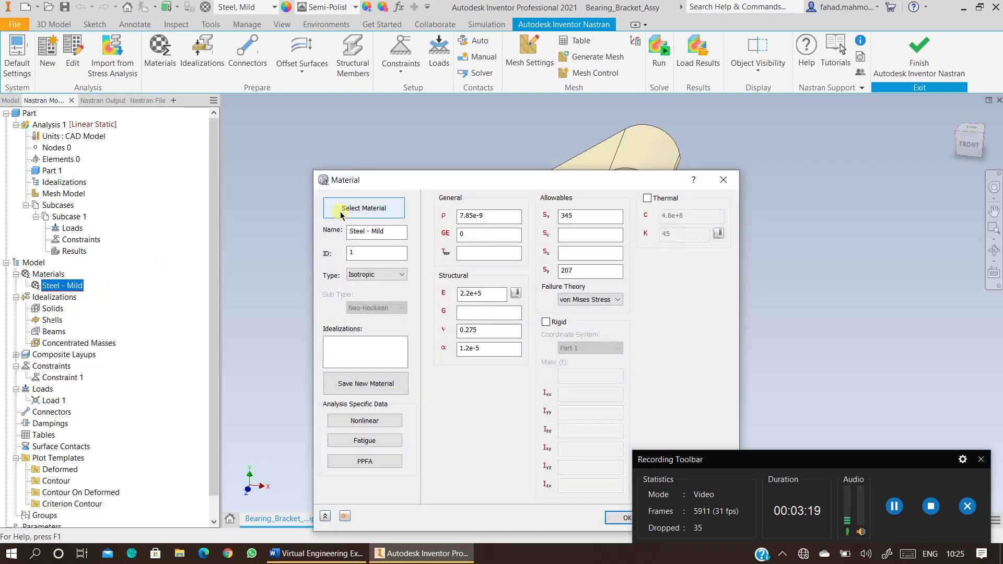
click(340, 211)
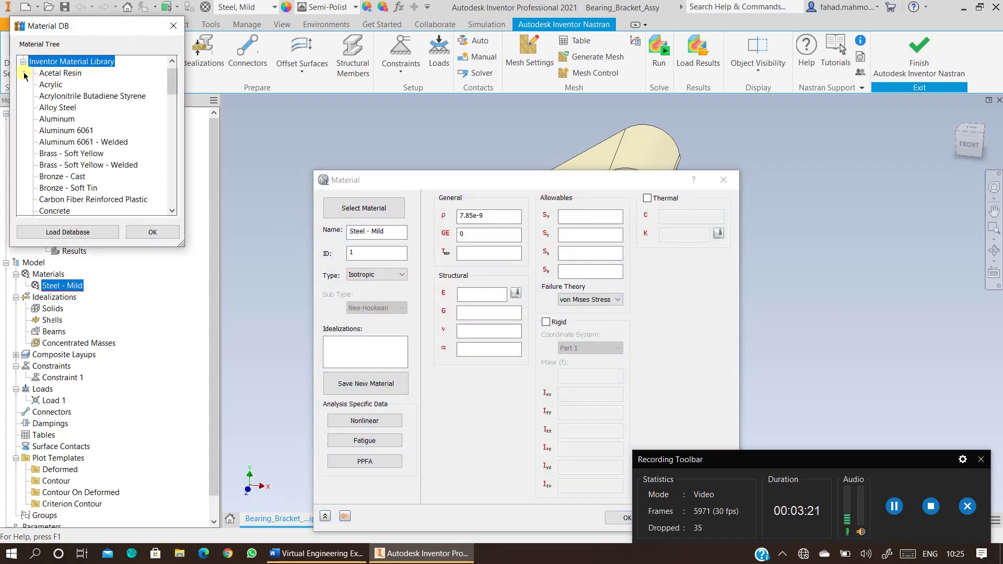
scroll(79, 112, down, 4)
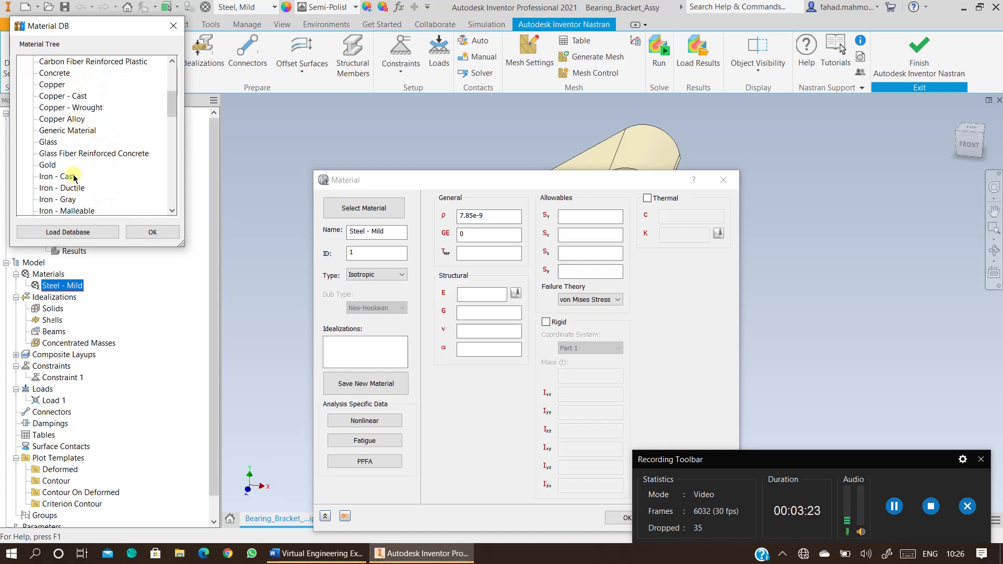
scroll(73, 178, down, 12)
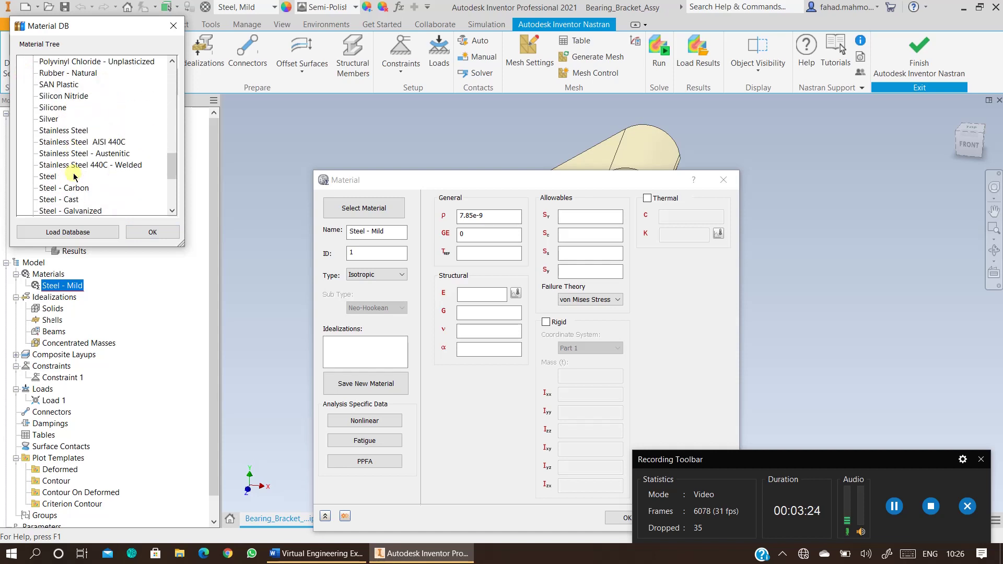
scroll(71, 180, up, 4)
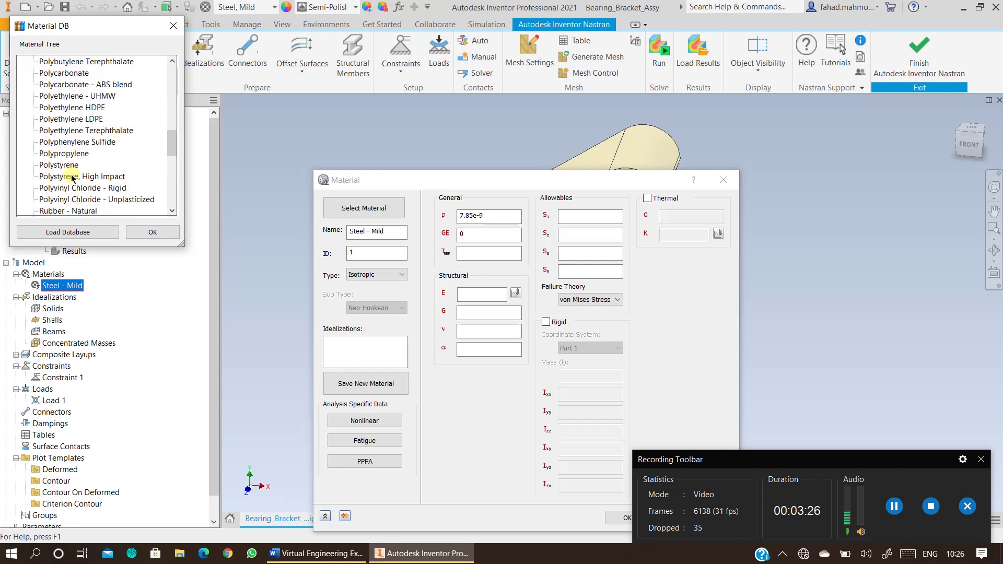
scroll(72, 178, up, 1)
scroll(72, 178, down, 7)
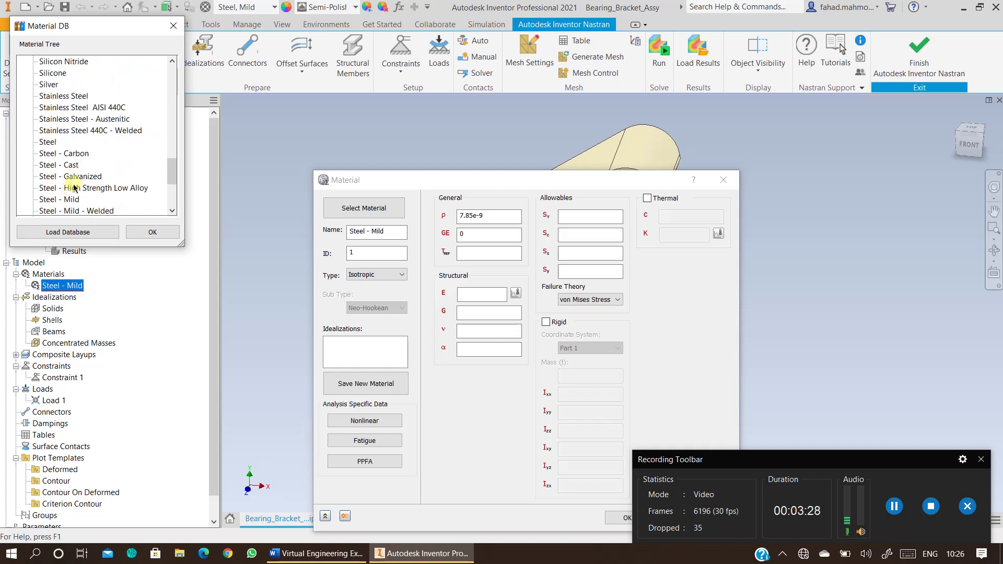
scroll(75, 180, down, 1)
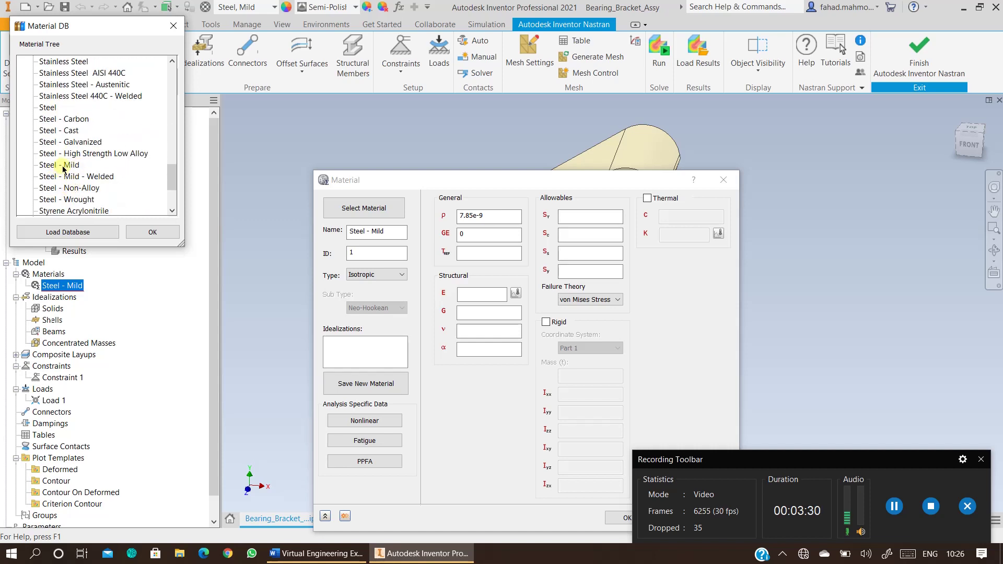
click(63, 166)
click(149, 234)
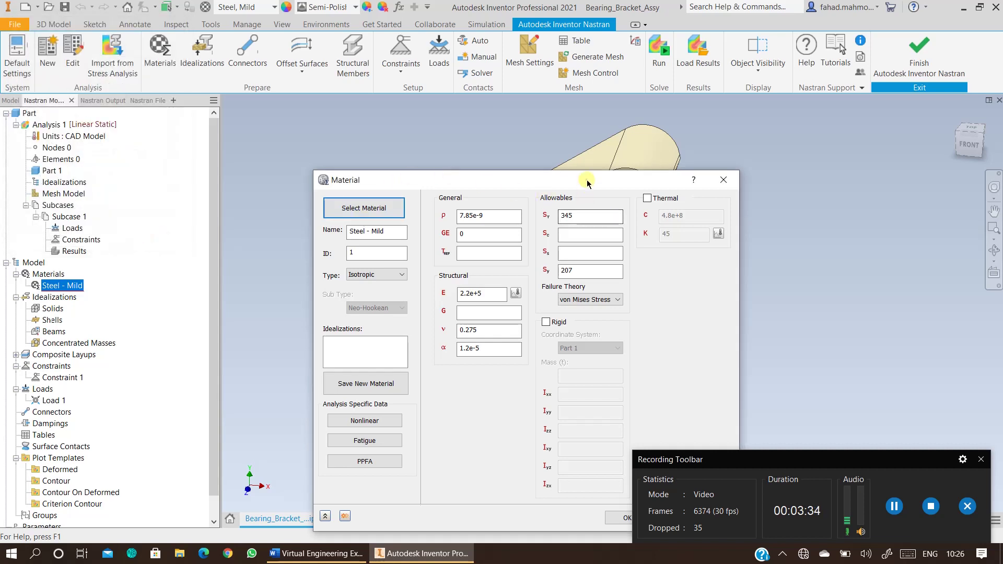
drag(587, 183, 549, 104)
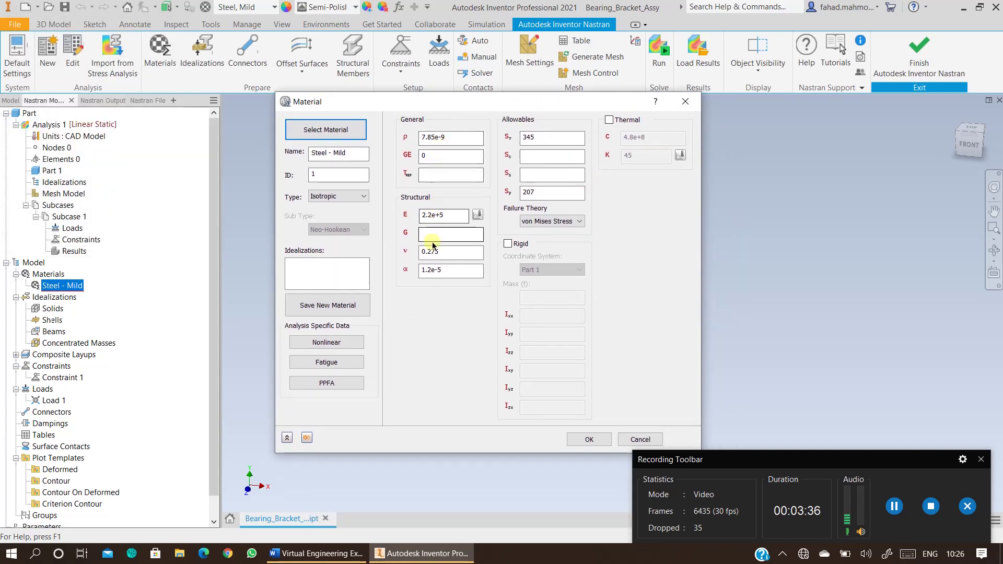
click(529, 155)
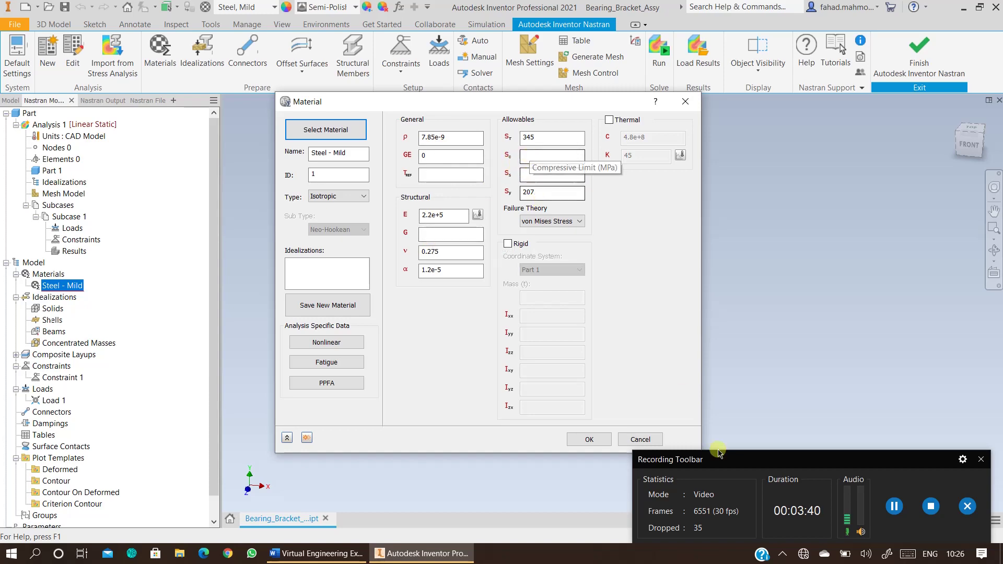
click(587, 441)
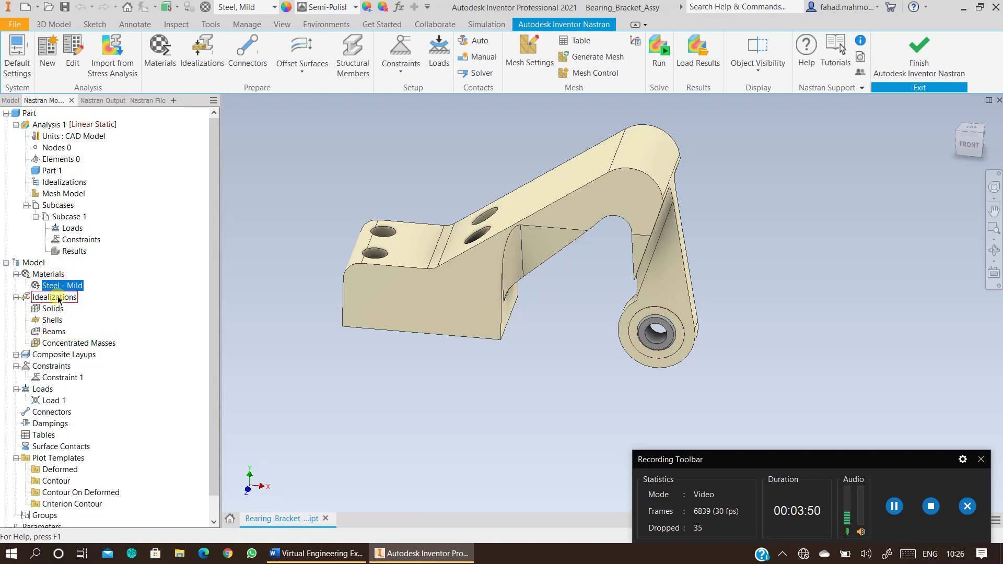
Step: Delete the existing Constraint 1 and Load 1 from the Nastran model and confirm both deletions
click(61, 377)
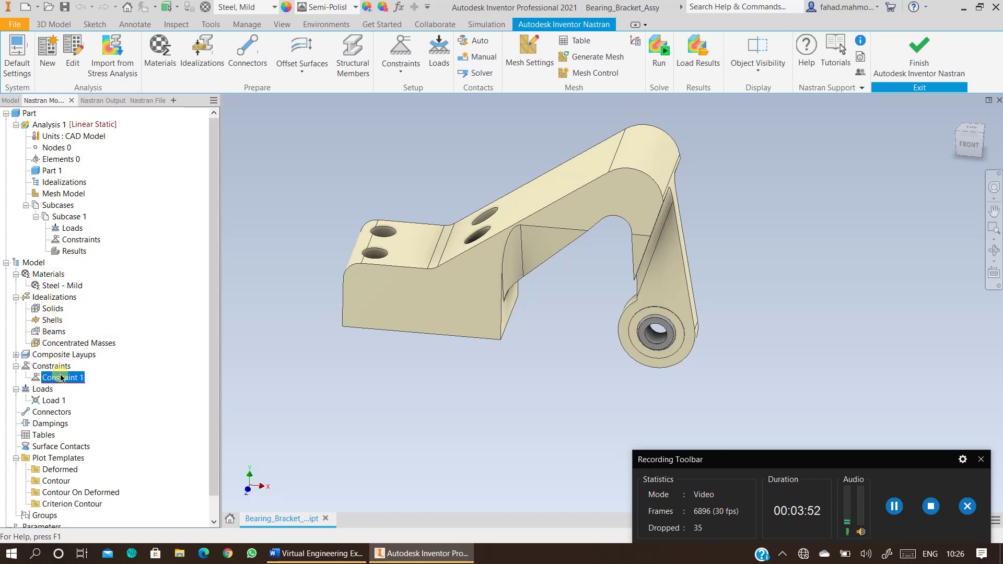
mouse_move(44, 402)
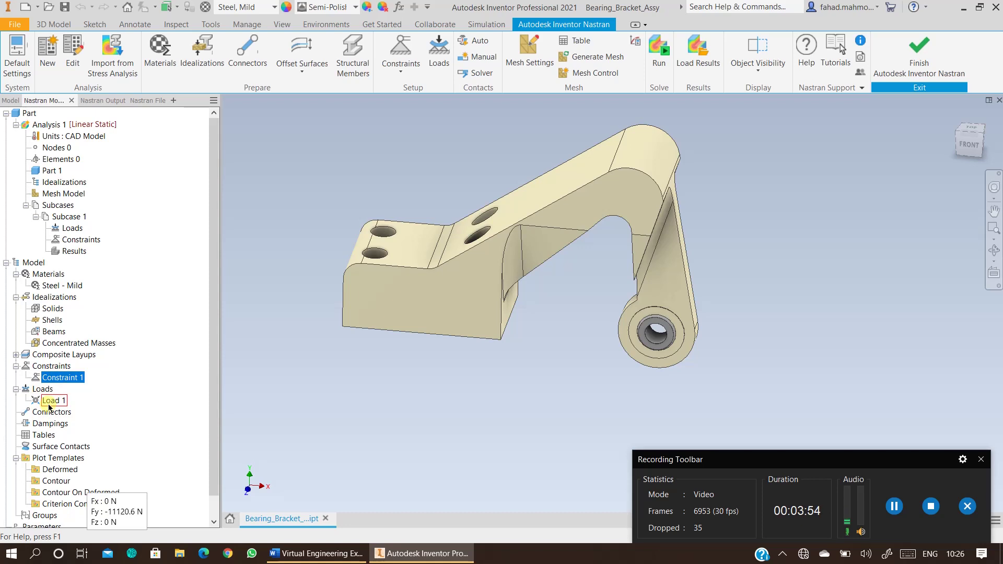
right_click(60, 380)
click(82, 417)
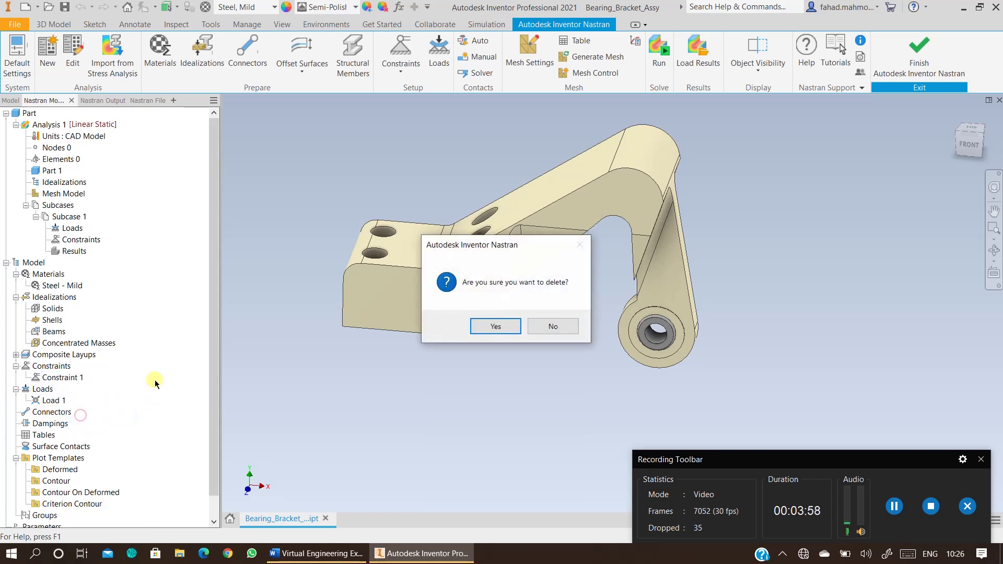
click(492, 329)
right_click(63, 390)
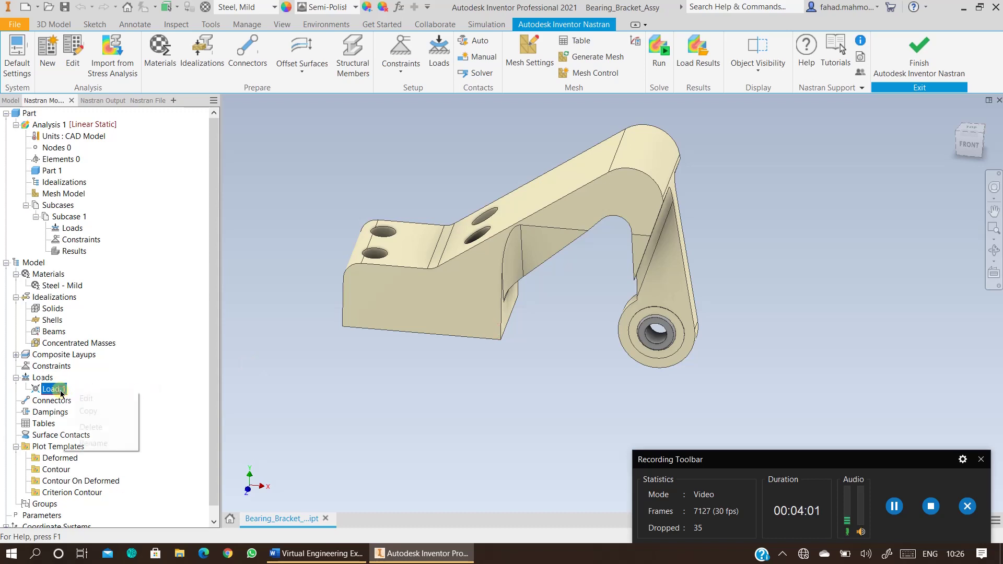
click(89, 427)
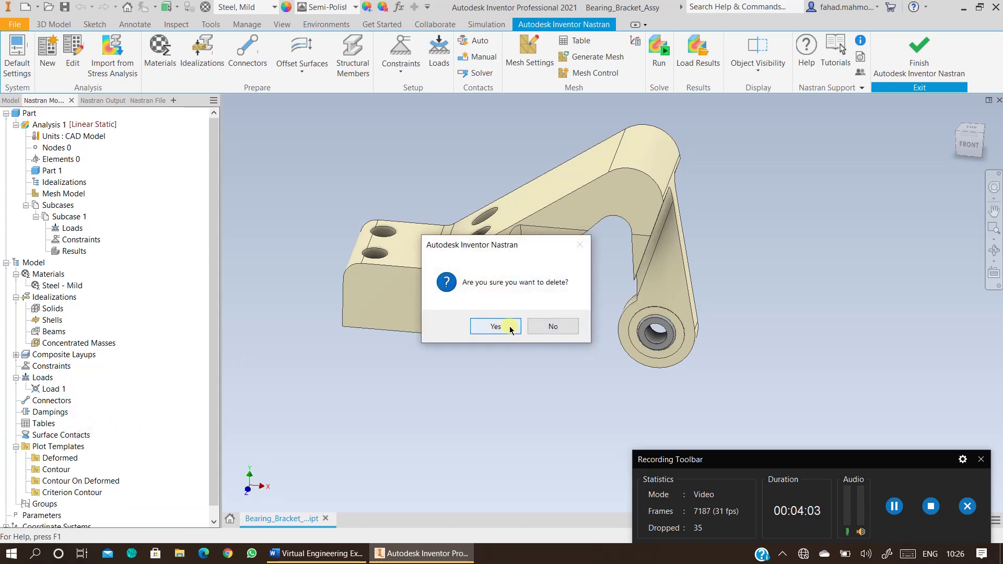
click(510, 329)
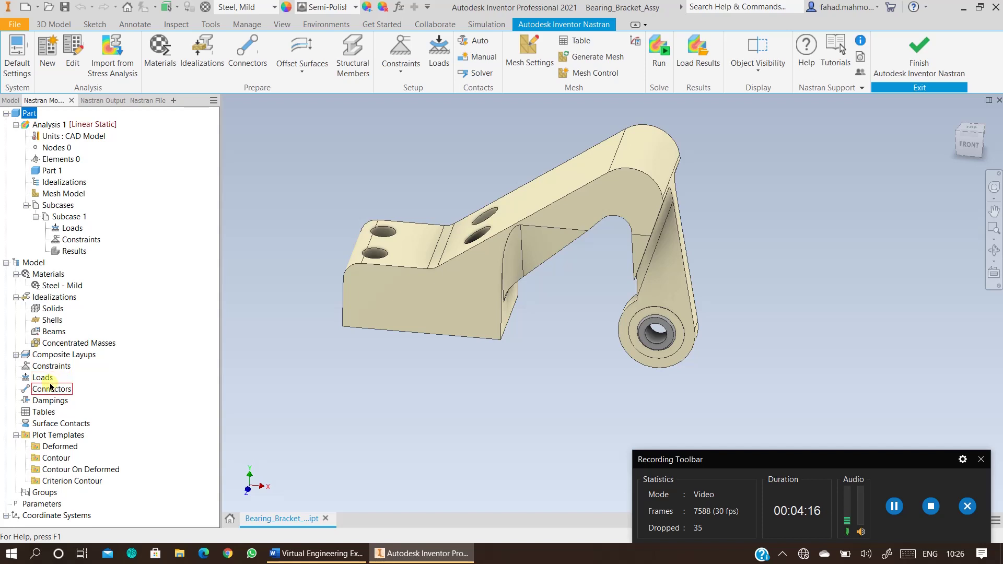
Step: Create a solid-element idealization using the Steel - Mild material and add it to the analysis
click(207, 71)
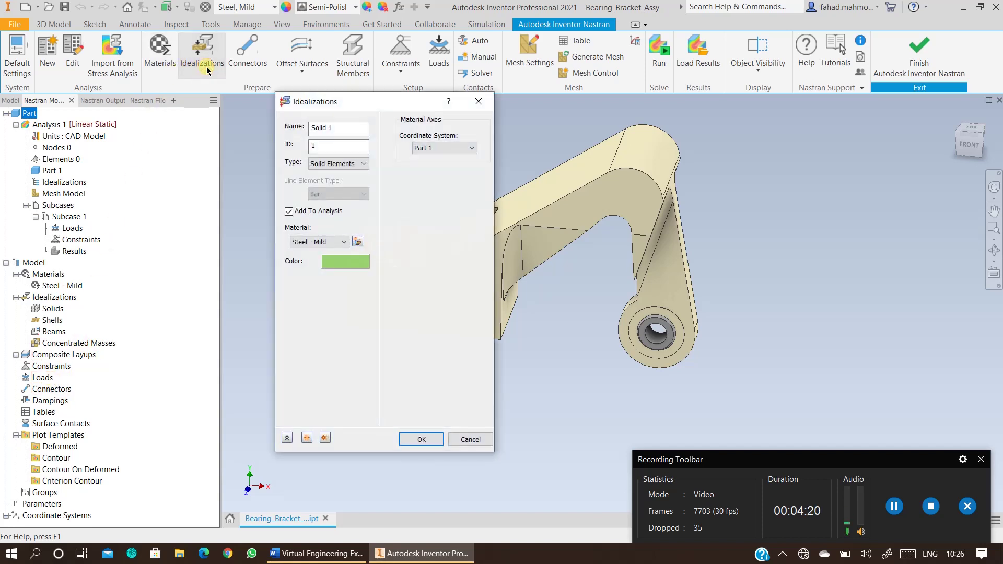
click(409, 437)
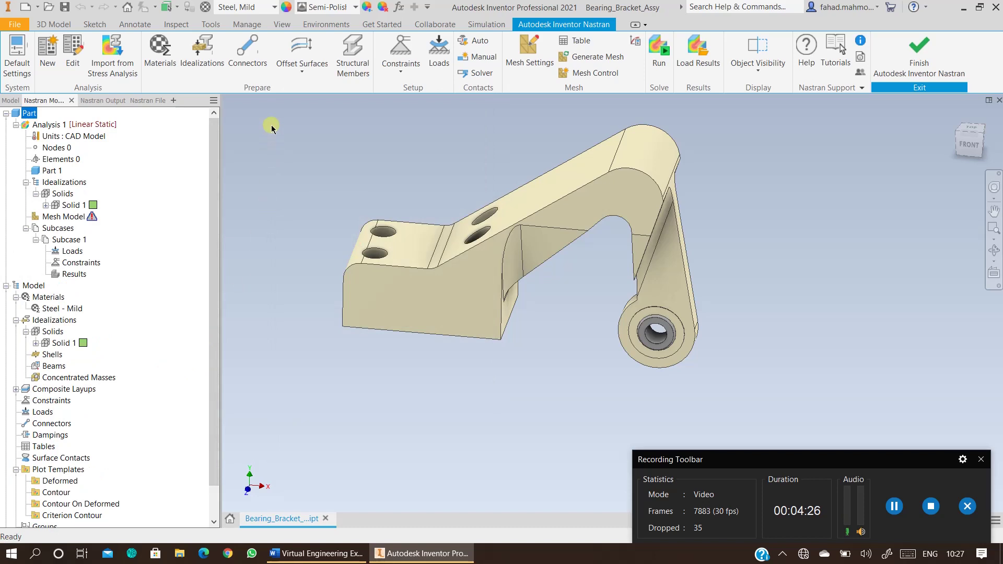
Step: Add a structural constraint in Subcase 1 fixing all translations and rotations on the underside face of the bracket's four-hole base
click(393, 54)
drag(391, 101, 181, 106)
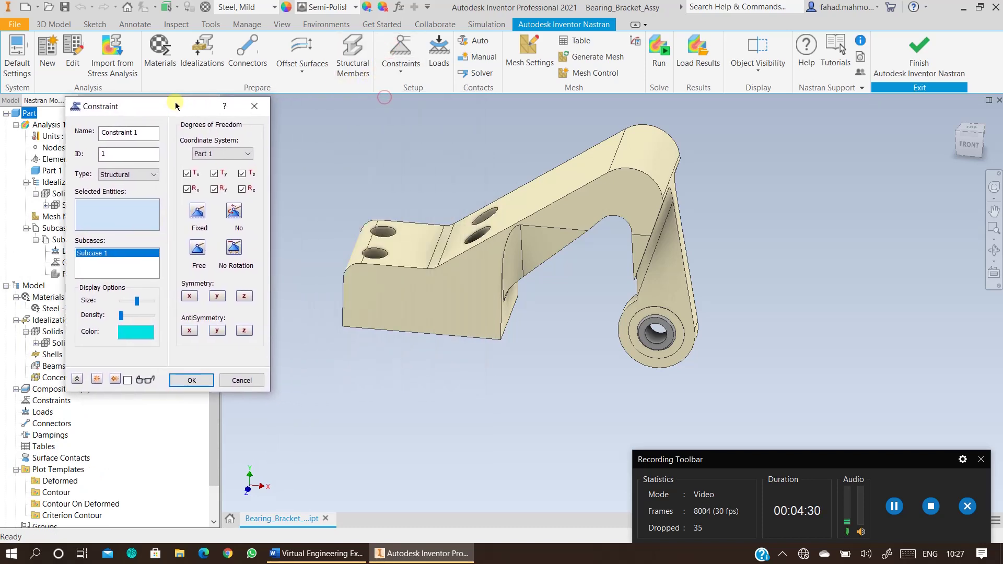
click(983, 248)
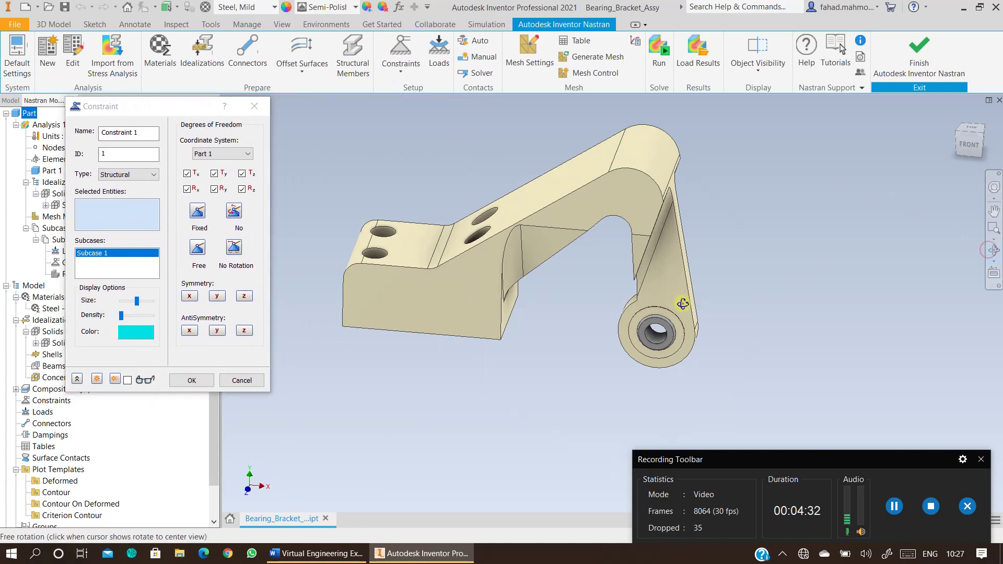
drag(682, 304, 715, 222)
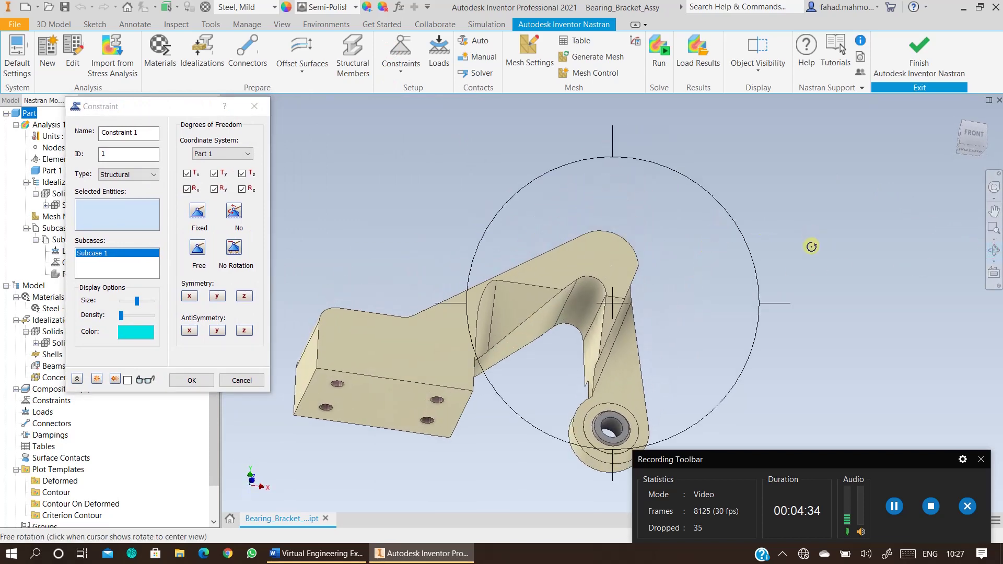
middle_drag(811, 246, 882, 143)
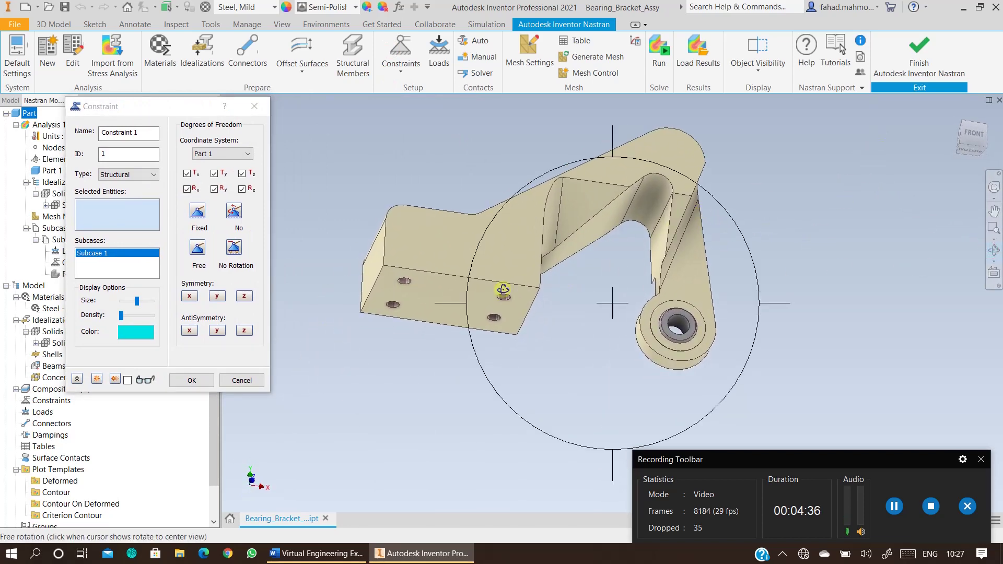
click(354, 425)
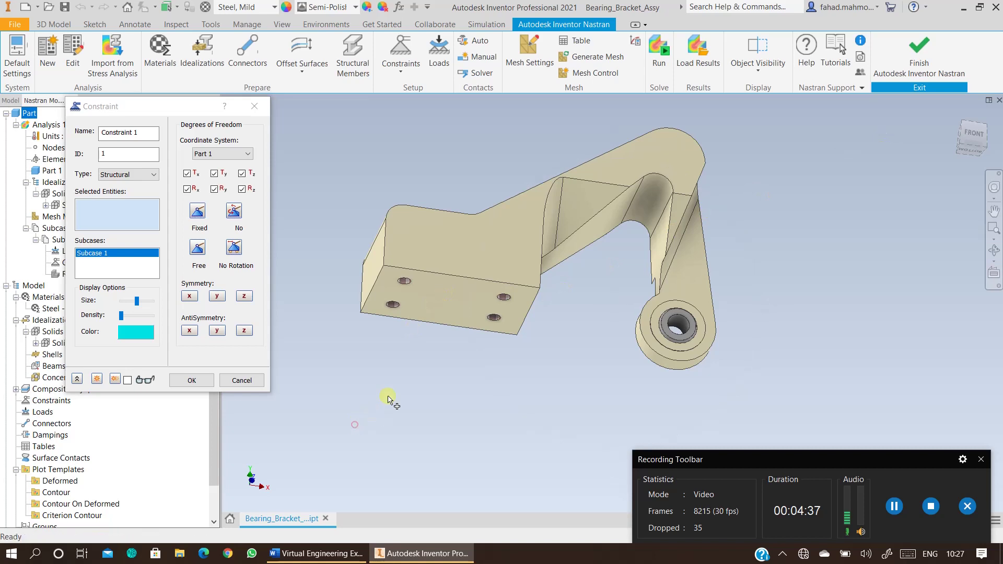
click(394, 302)
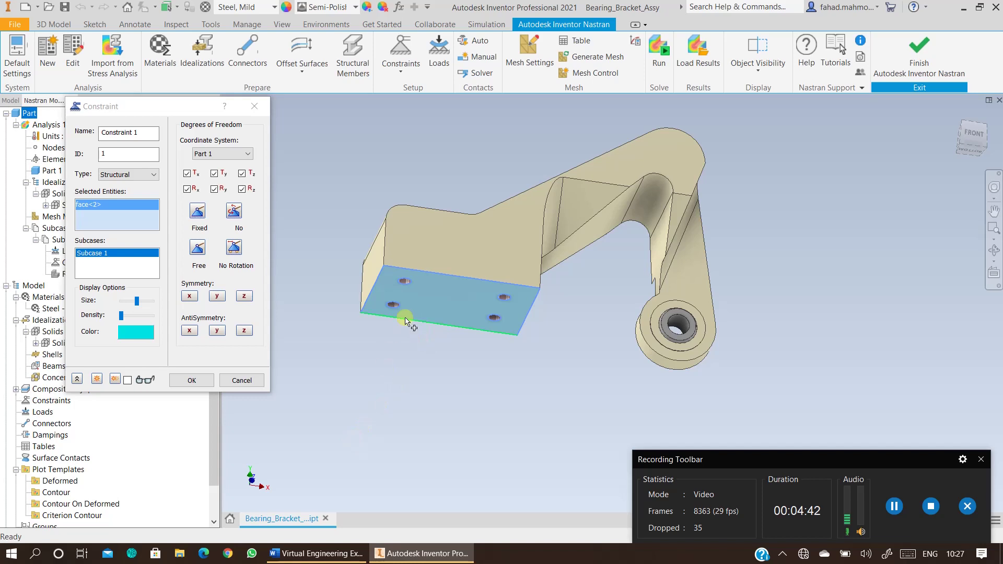
scroll(406, 320, up, 4)
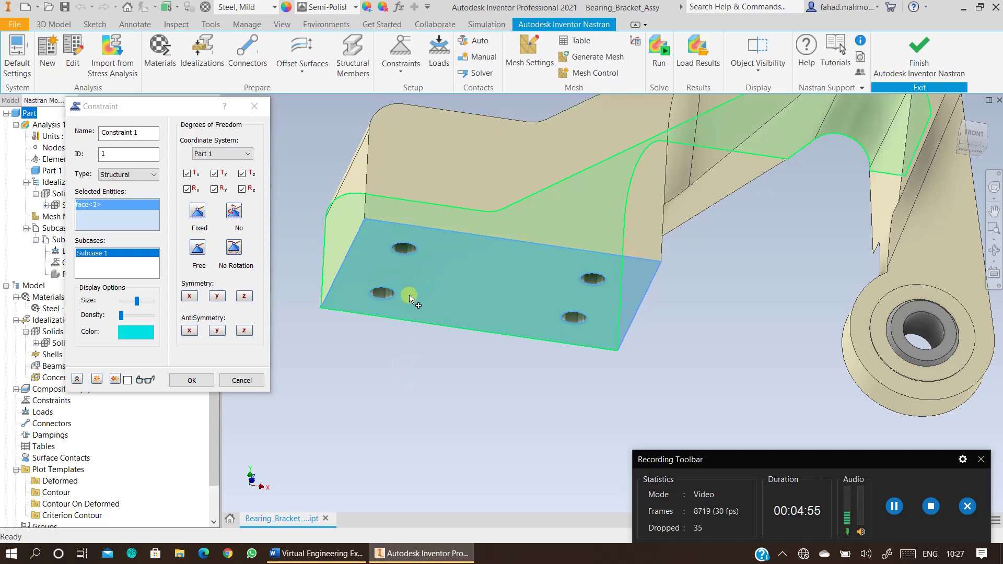
scroll(410, 340, up, 5)
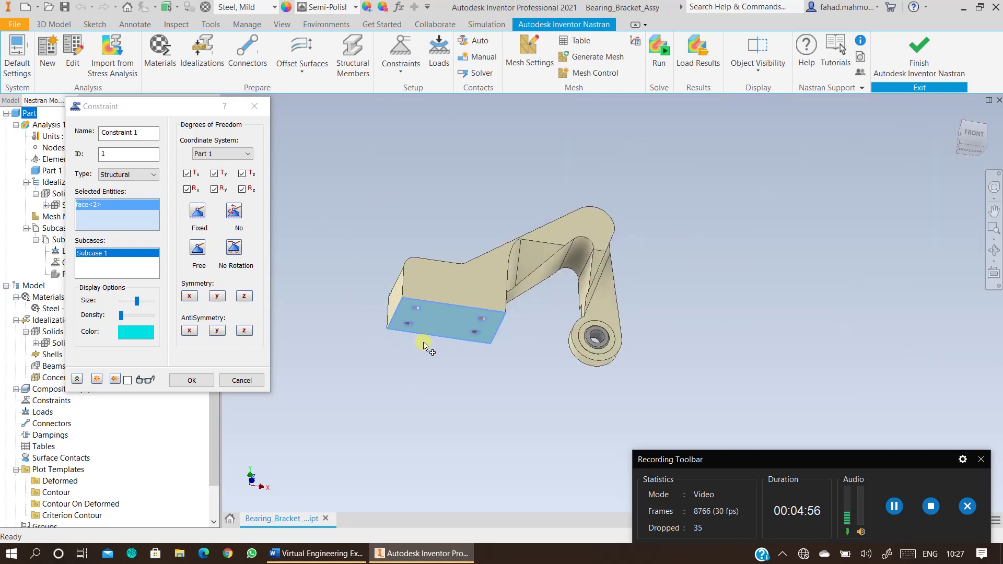
click(200, 380)
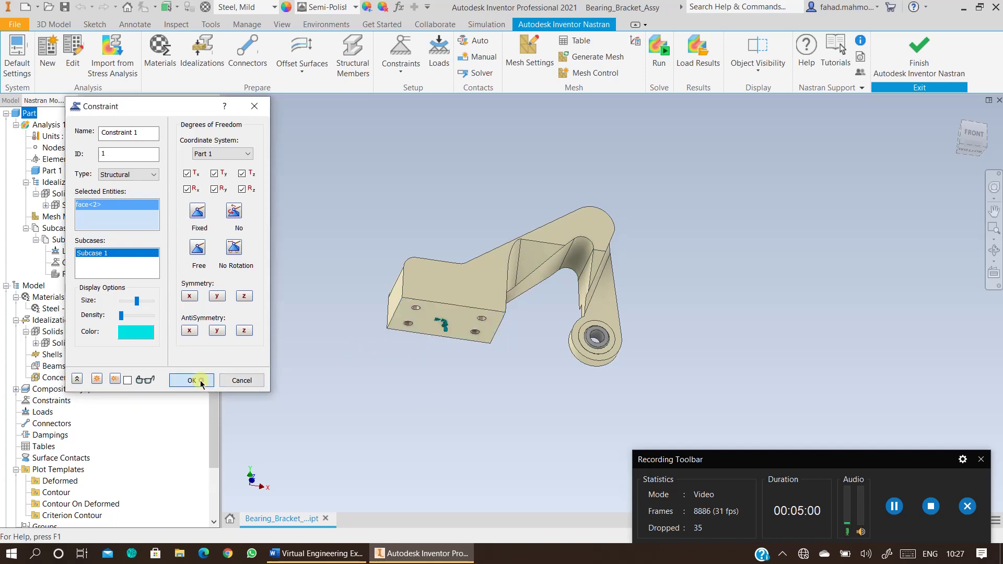
Step: Create a bearing load in Subcase 1 and select the inner cylindrical face of the bearing bore as its entity
click(994, 250)
drag(631, 227, 692, 268)
key(F2)
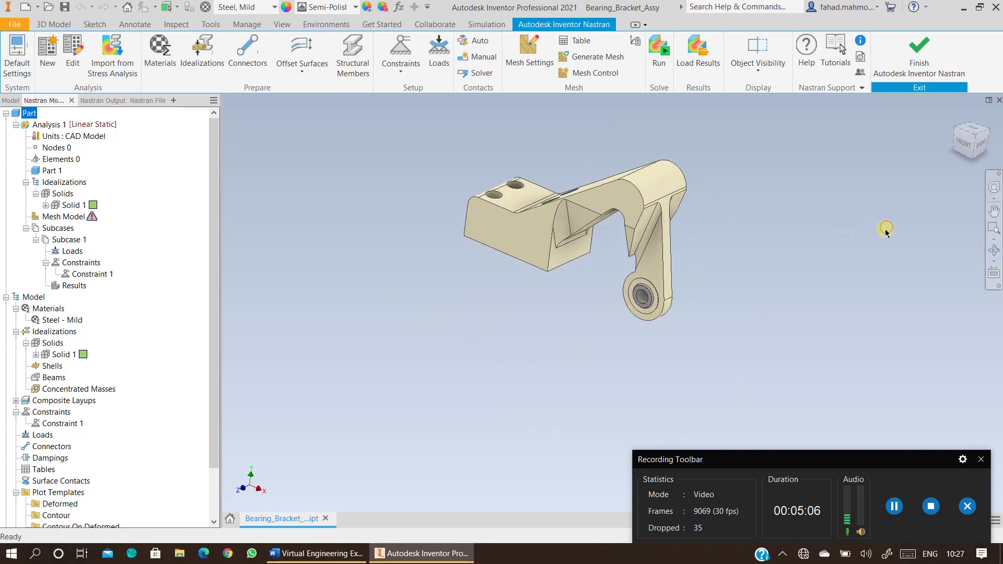
drag(886, 226, 768, 265)
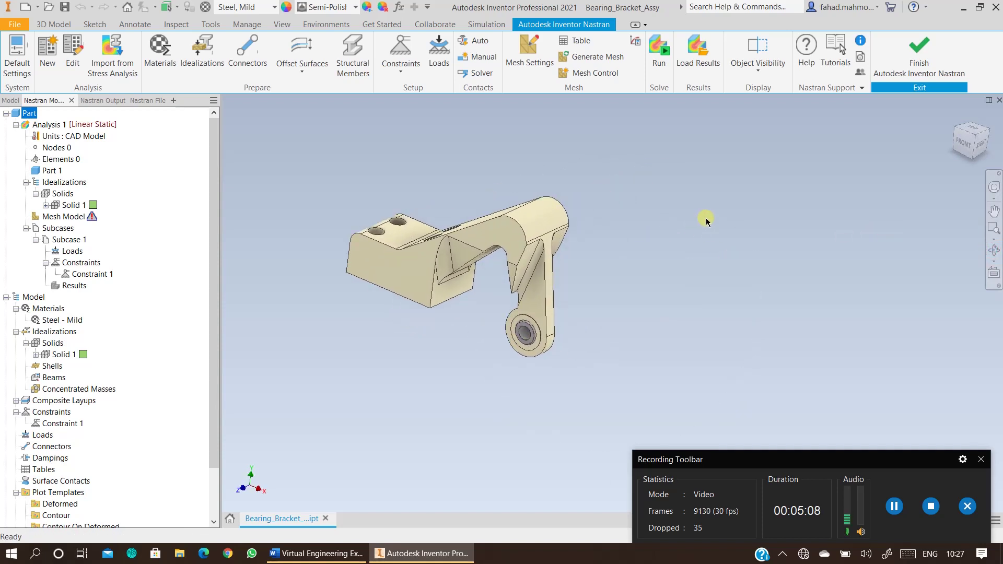
click(433, 62)
drag(216, 109, 249, 101)
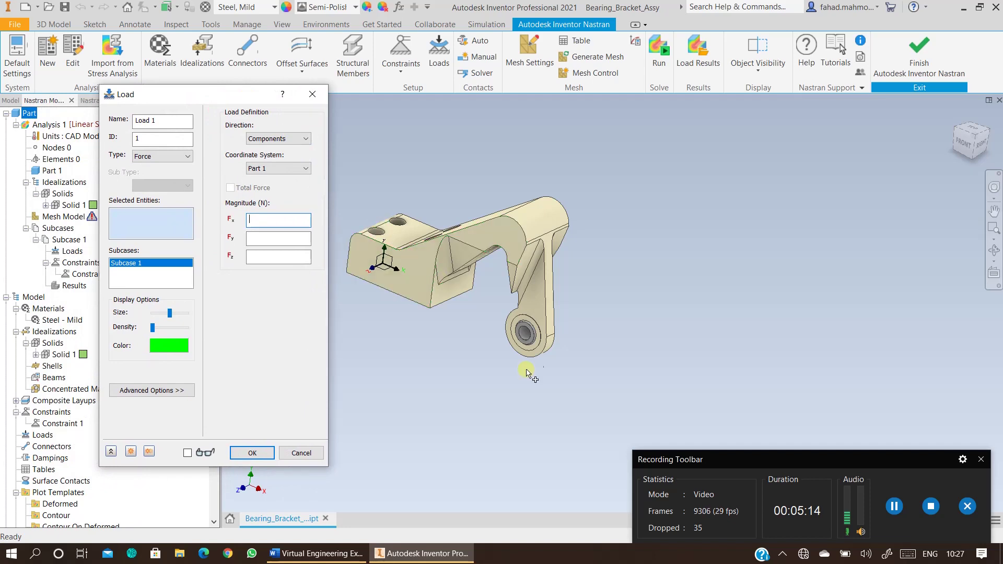
scroll(526, 372, up, 5)
click(165, 157)
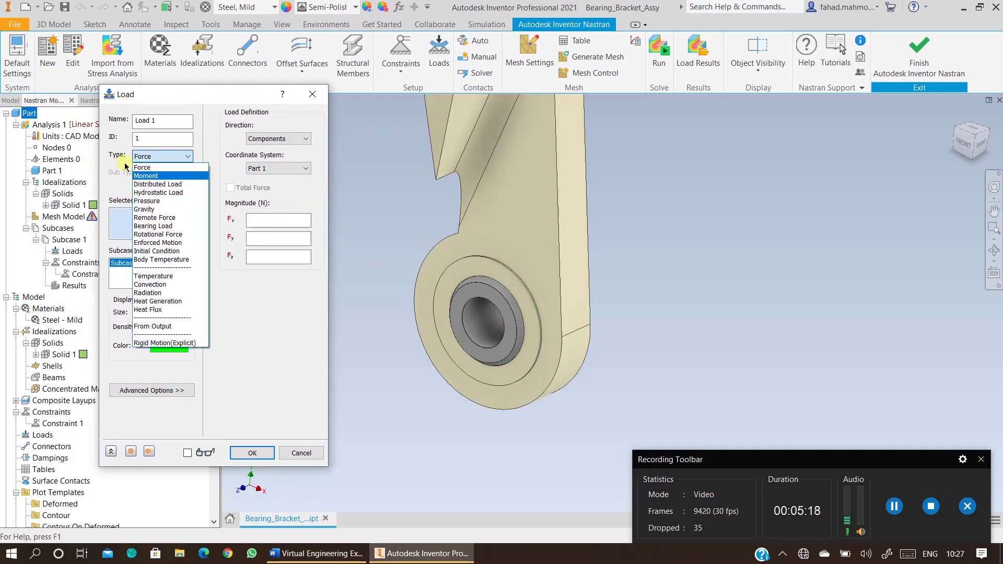
click(152, 226)
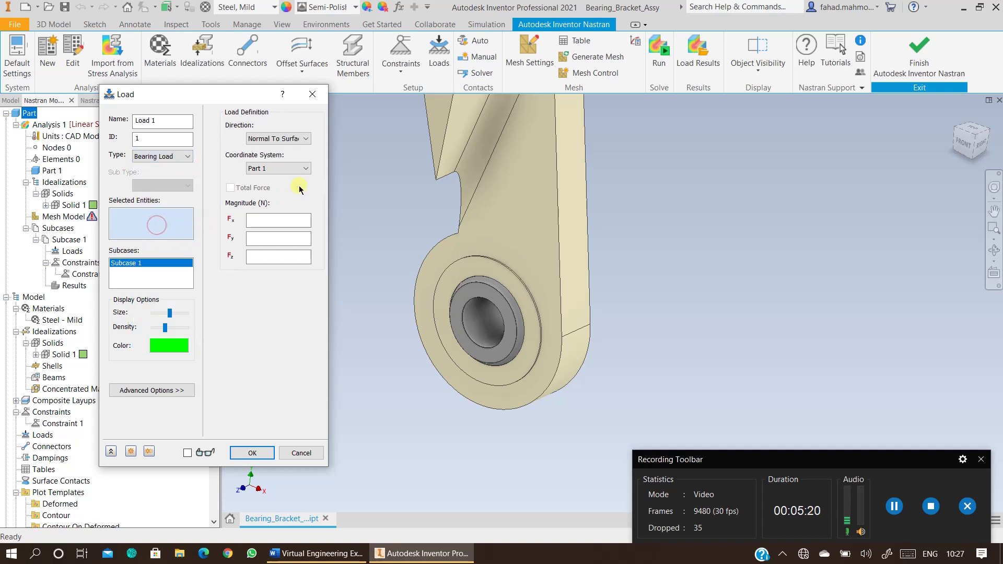
click(483, 332)
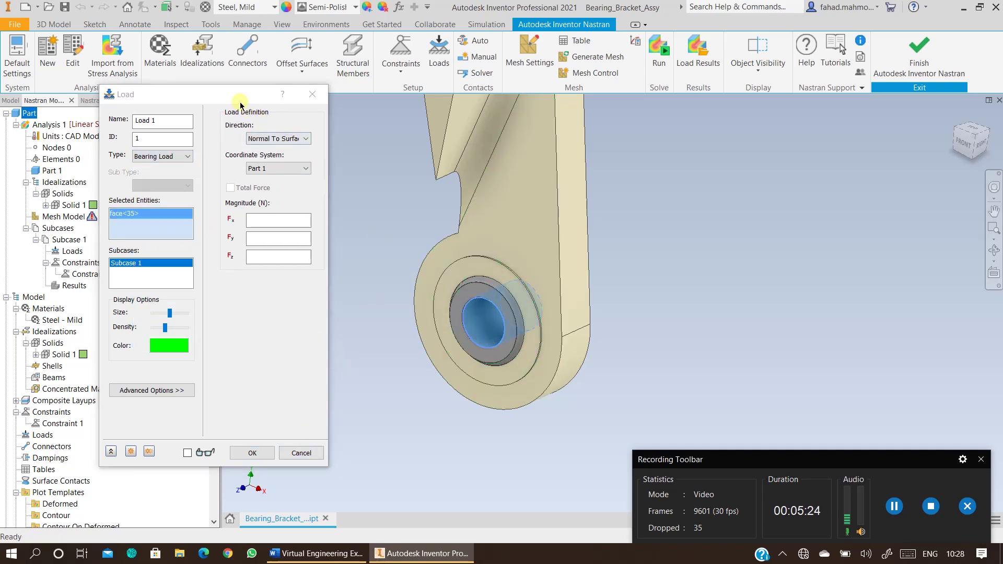
Step: Set the bearing load's Fy magnitude to -250 N and accept the load
drag(209, 94, 781, 12)
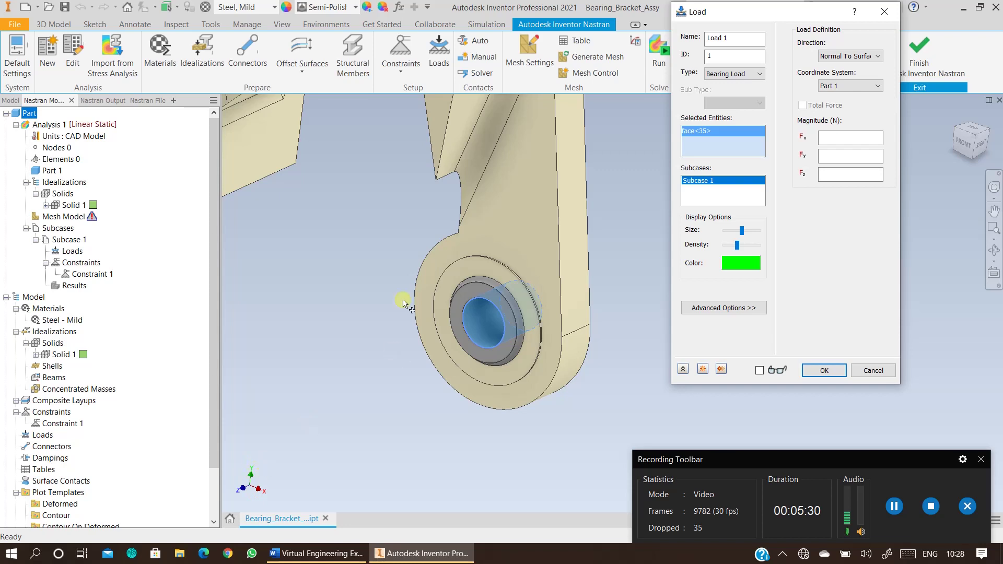
click(846, 159)
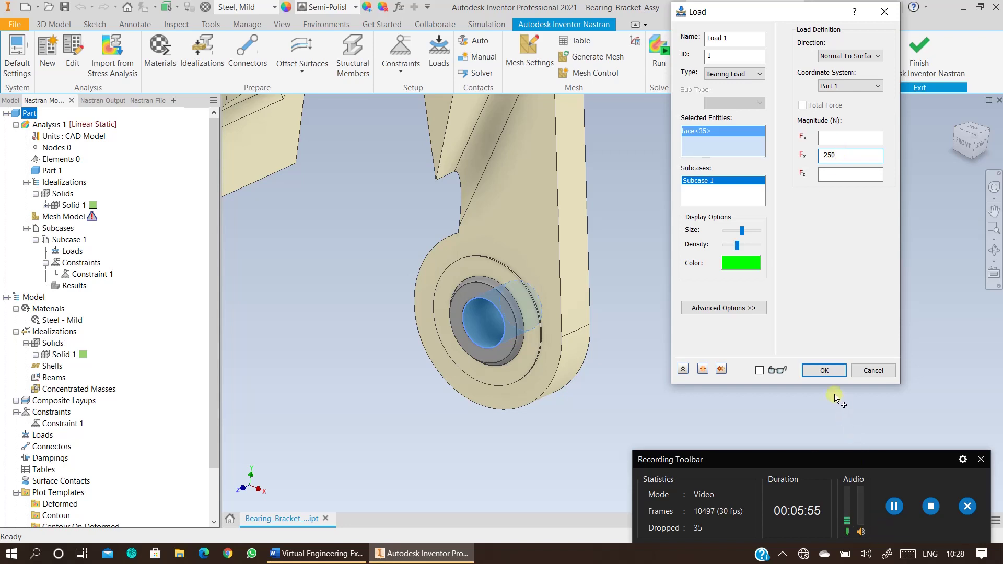
click(828, 369)
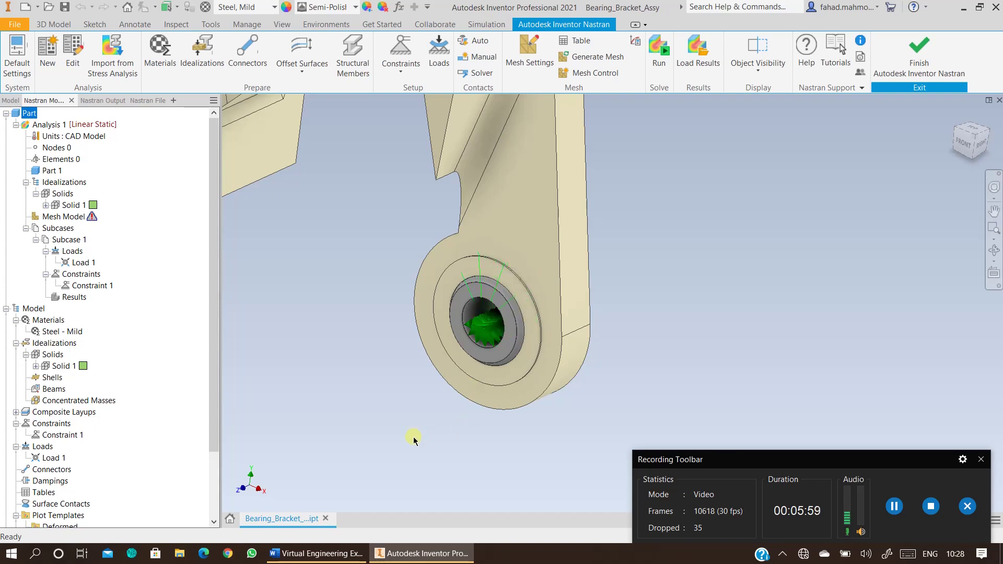
Step: Review the parabolic load distribution figure in the Virtual Engineering Example Word document and return to Inventor Nastran
click(316, 554)
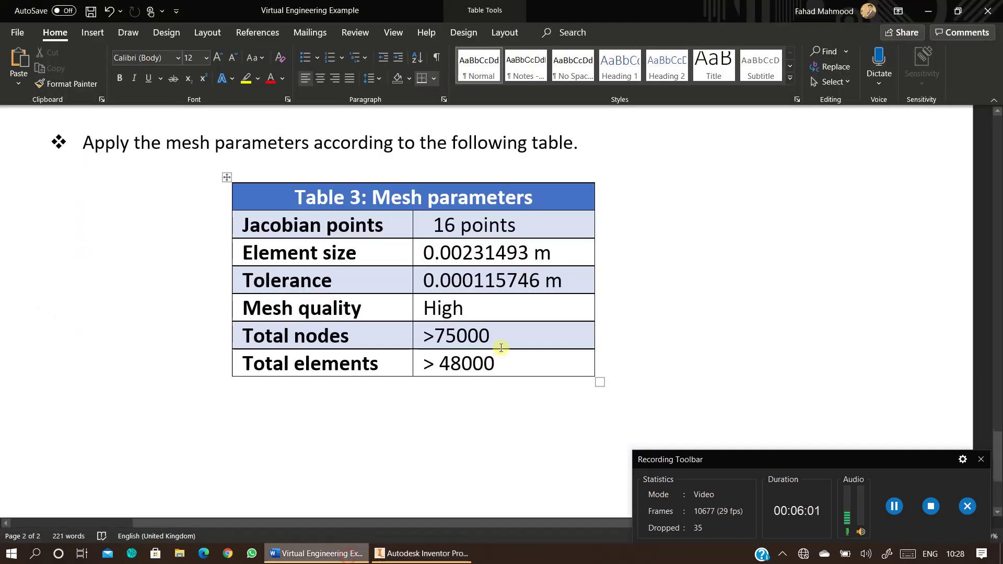
scroll(500, 348, up, 4)
scroll(500, 348, up, 10)
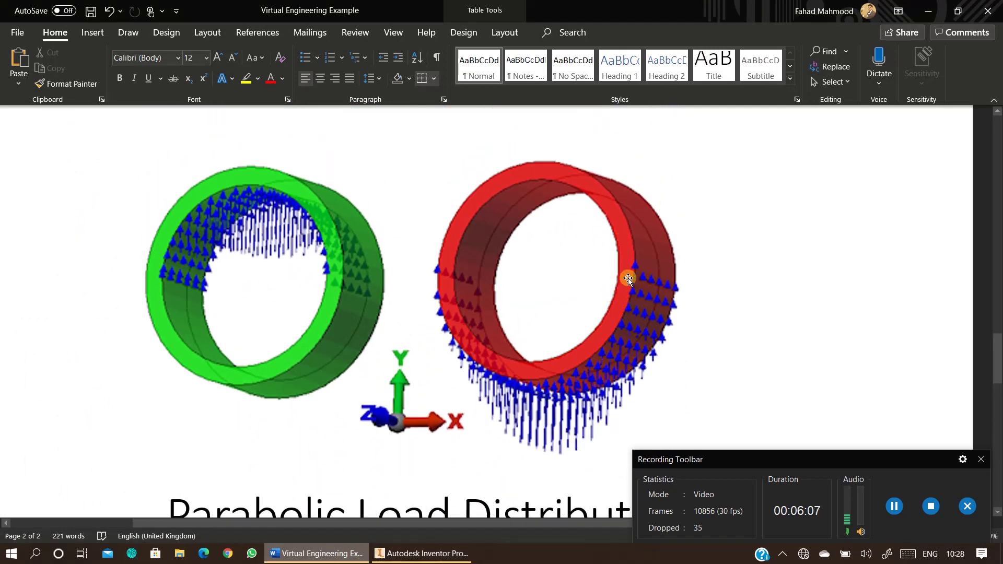
click(926, 12)
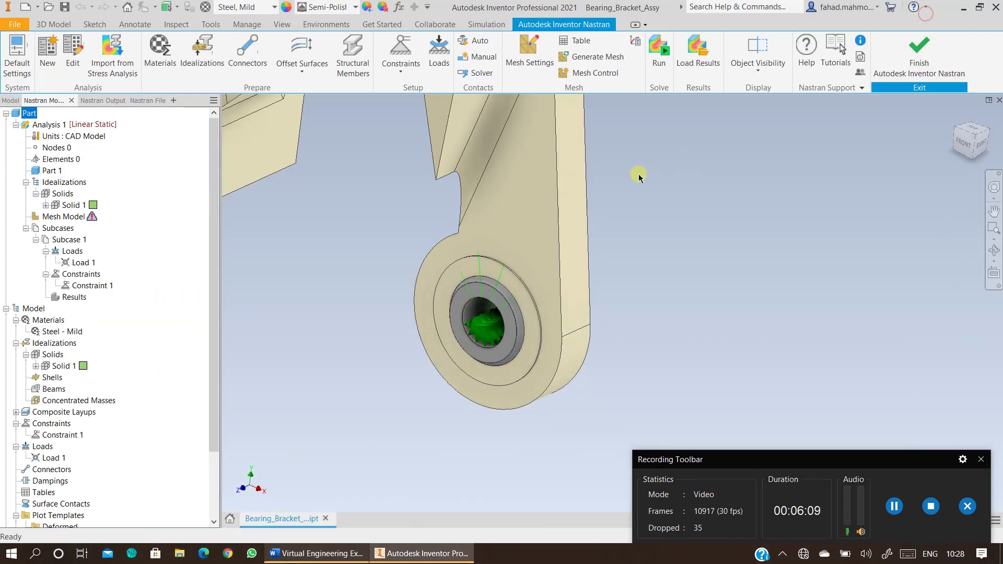
Step: Consult the mesh parameters table in the Word document and set the mesh element size to 2.3 mm in Inventor Nastran
click(530, 55)
drag(737, 12, 289, 95)
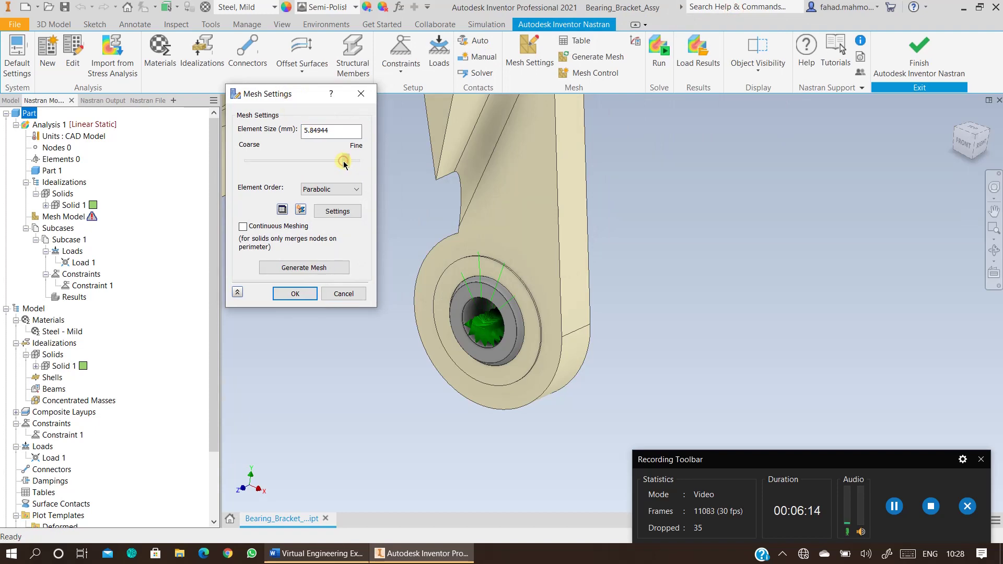
click(341, 556)
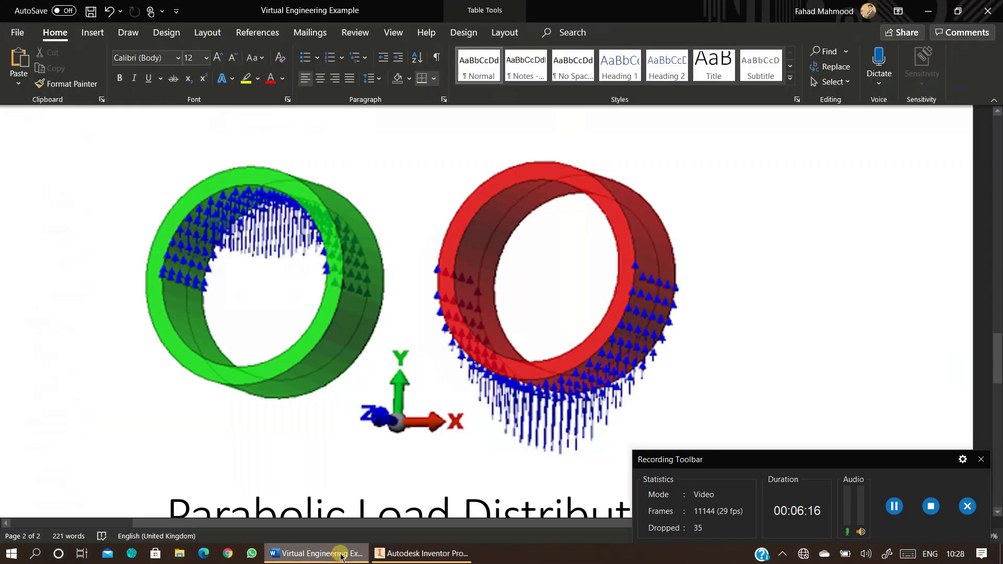
scroll(391, 470, down, 10)
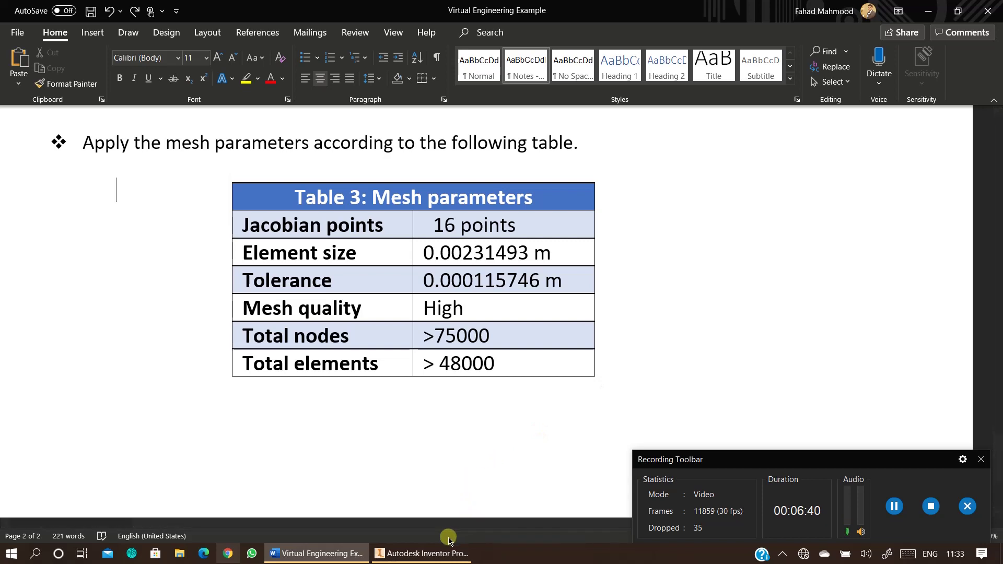
click(442, 552)
double_click(333, 131)
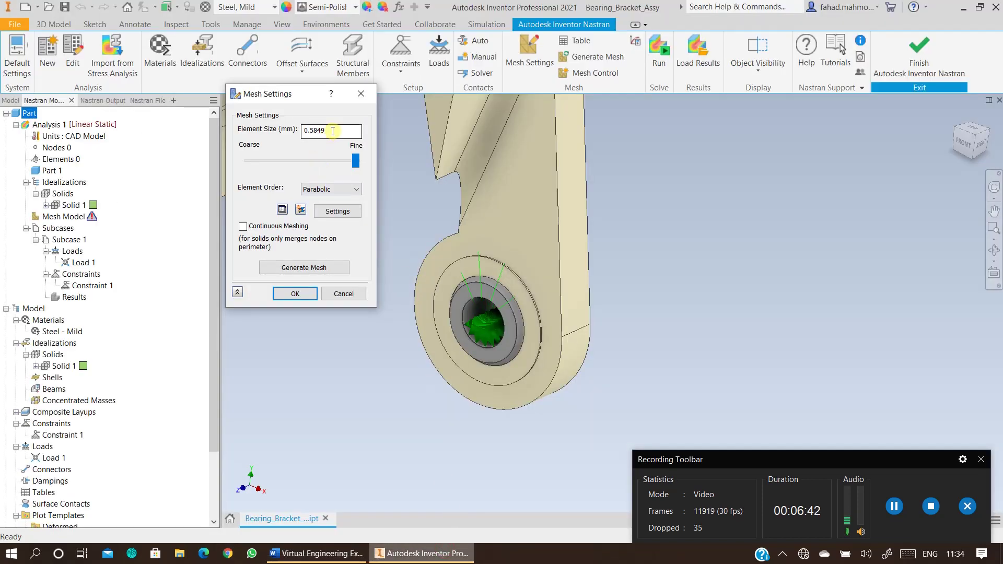
key(End)
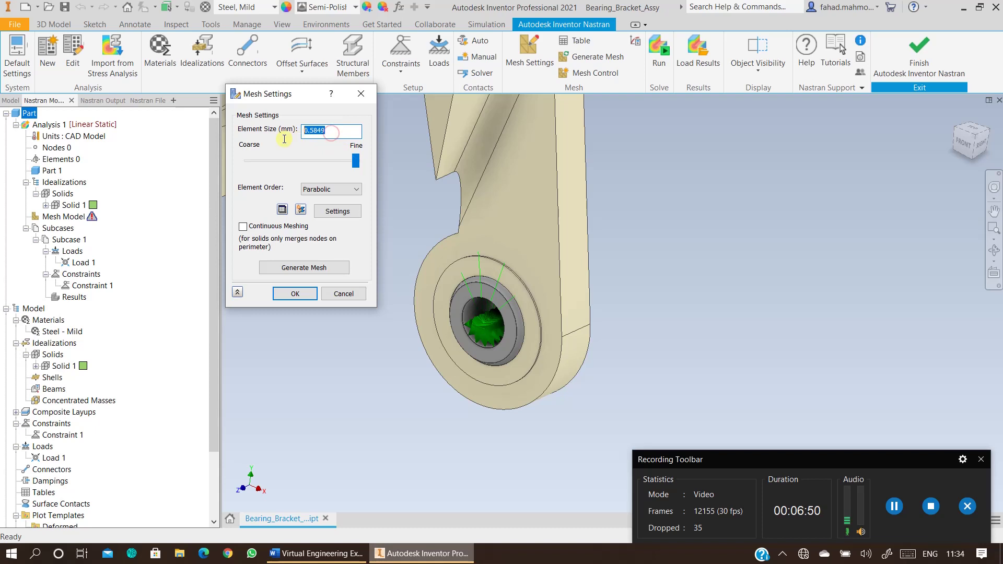
text(2.3)
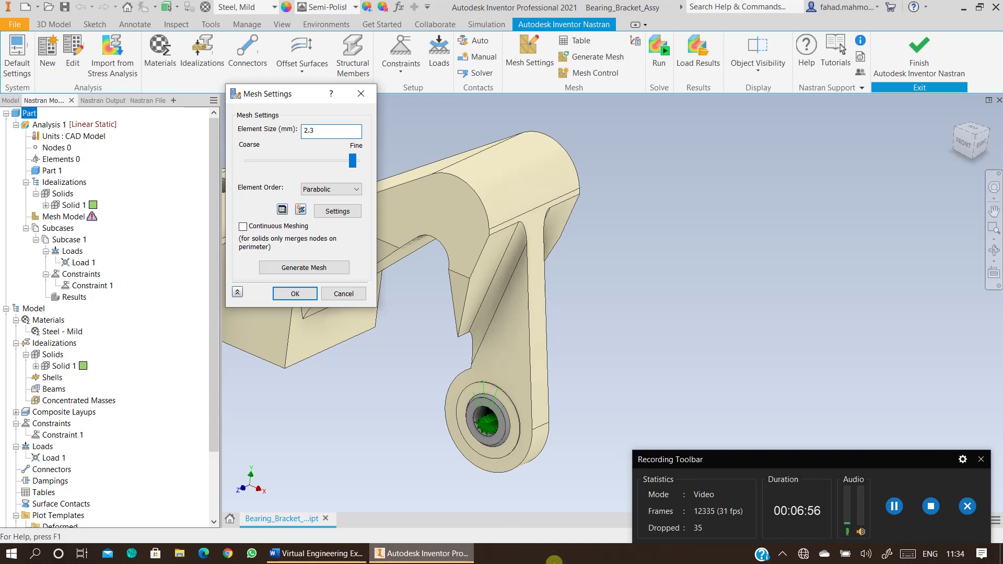
Step: Check the advanced mesh tolerance against the mesh parameters table in Word and accept the advanced settings in Inventor Nastran
click(335, 555)
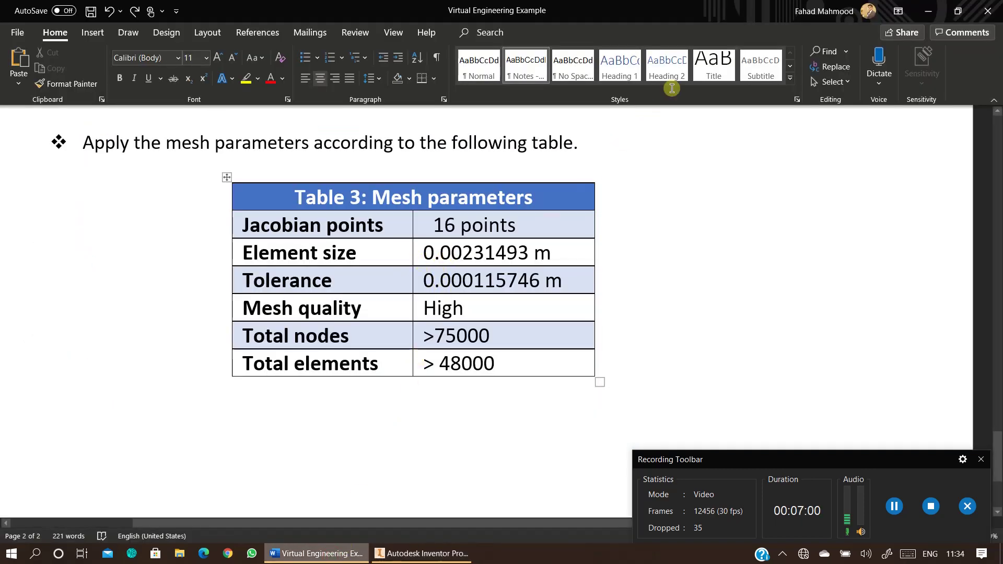
click(932, 14)
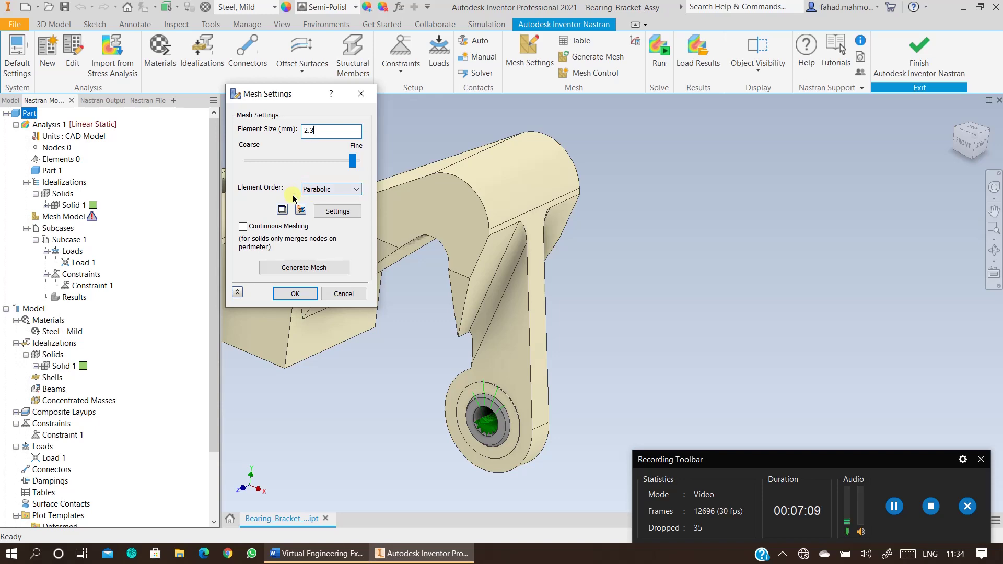
click(324, 214)
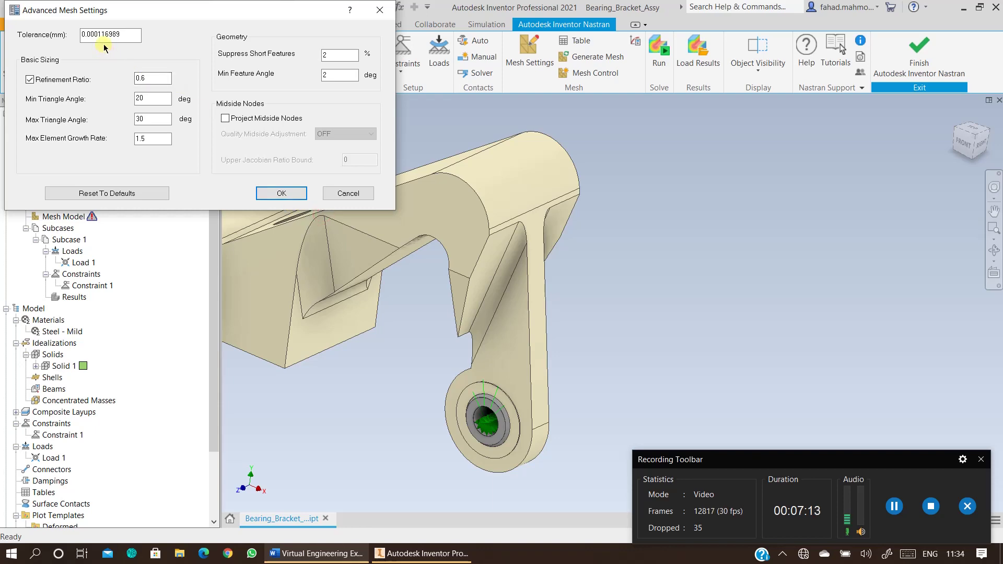
click(316, 554)
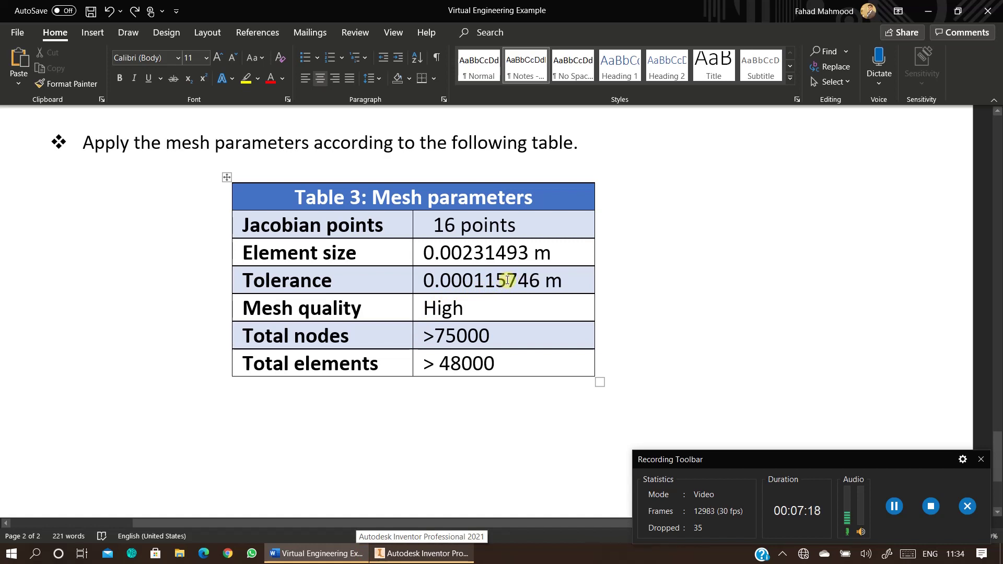
drag(507, 281, 431, 280)
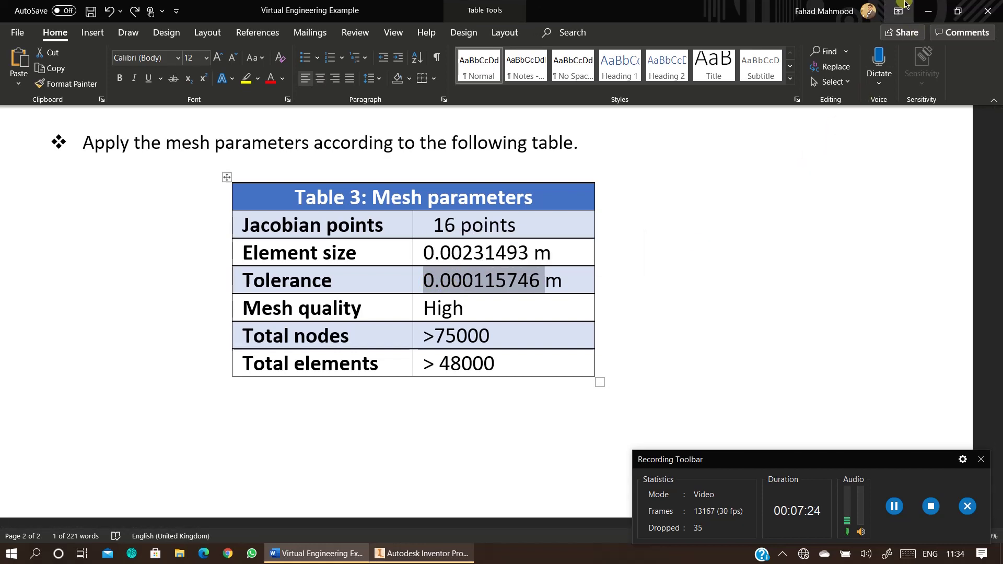
click(934, 12)
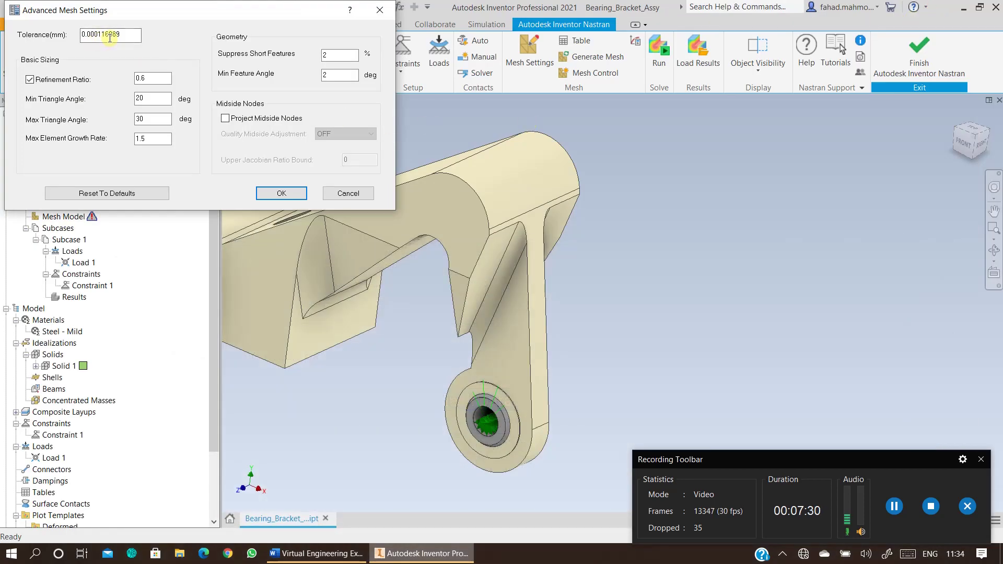
drag(111, 35, 126, 38)
click(264, 193)
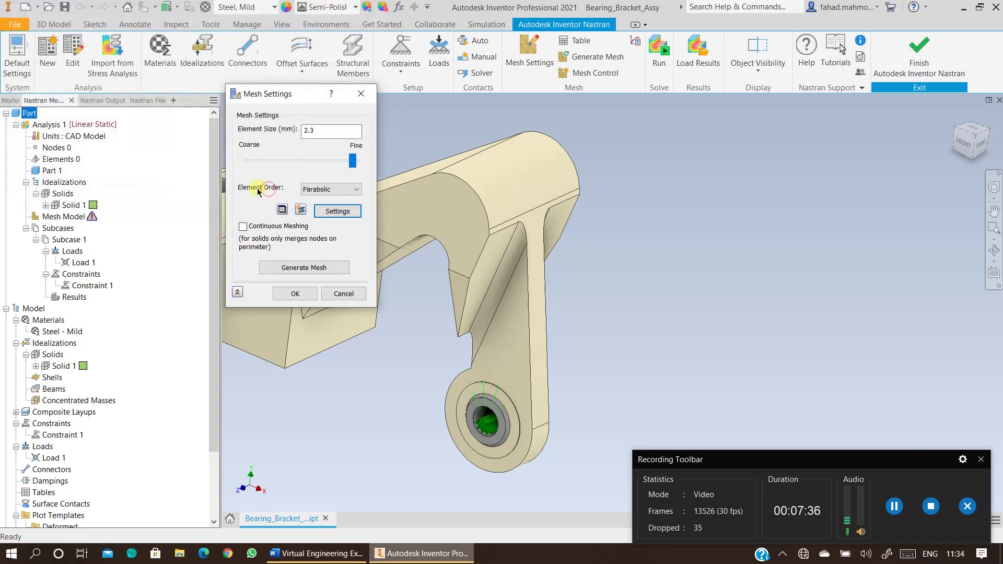
Step: Enable continuous meshing and accept the mesh settings to mesh the bracket
click(243, 226)
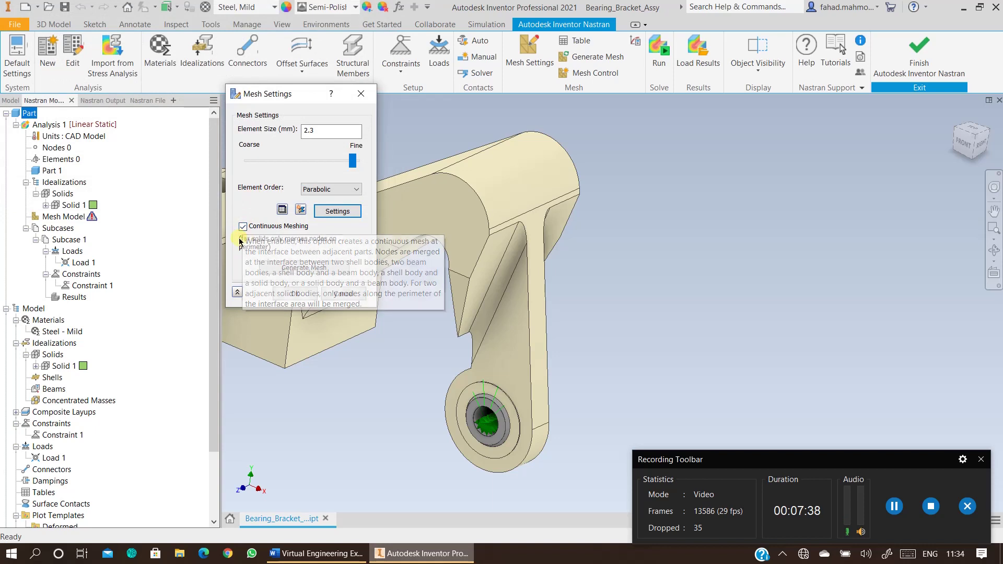
click(295, 294)
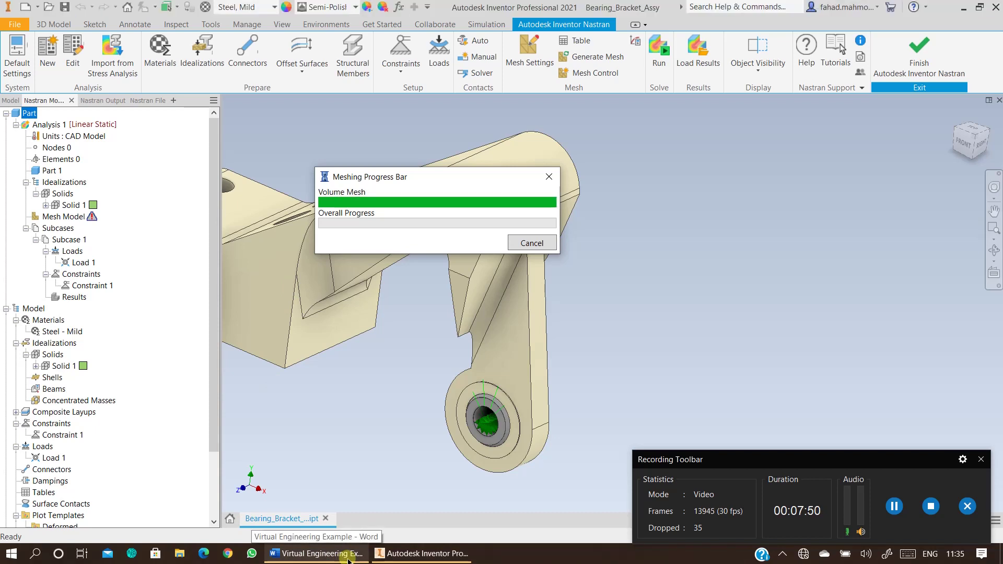
Step: Create surface contacts automatically for the meshed bracket and expand the Surface Contacts branch of the analysis
scroll(637, 410, down, 2)
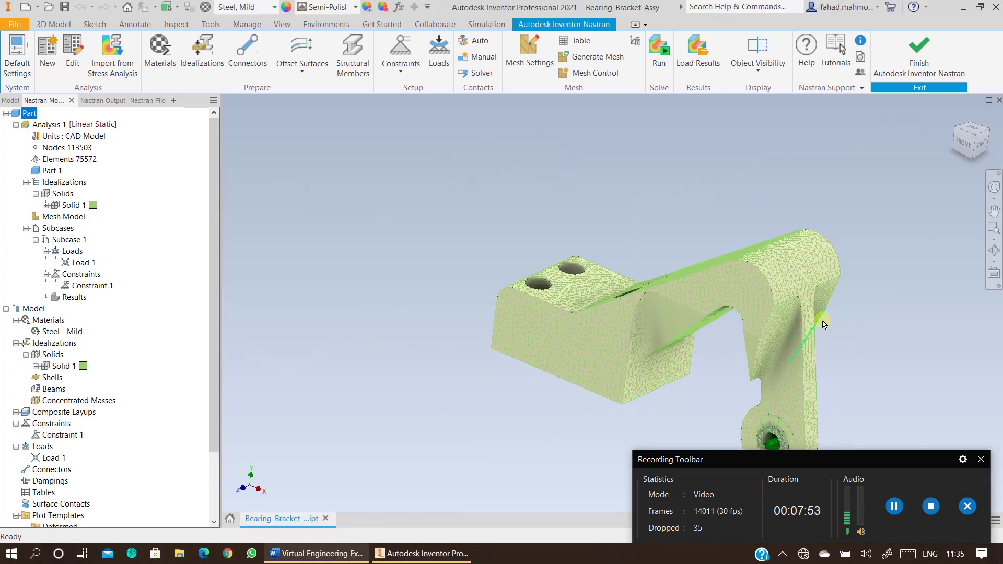
middle_drag(823, 324, 675, 242)
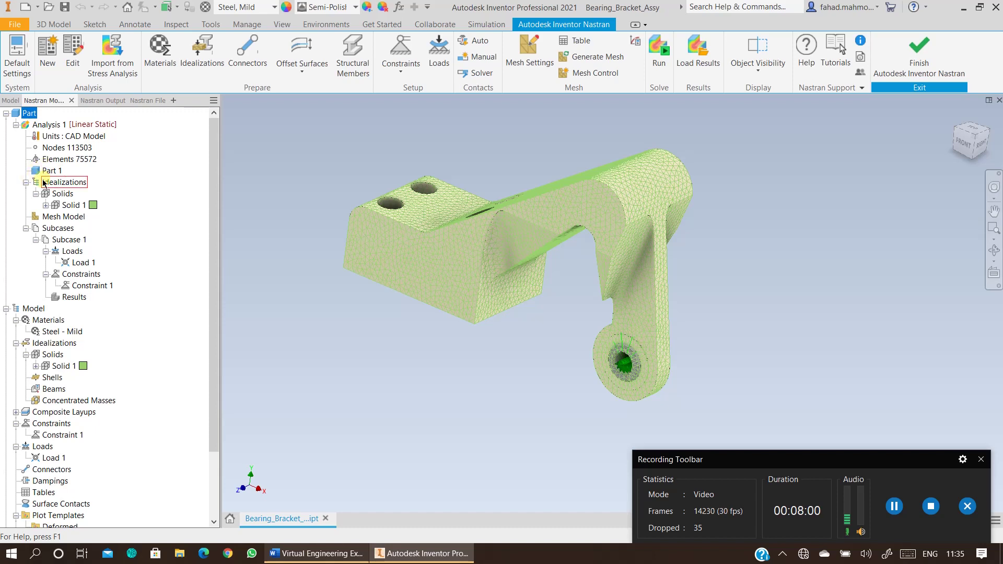
click(473, 41)
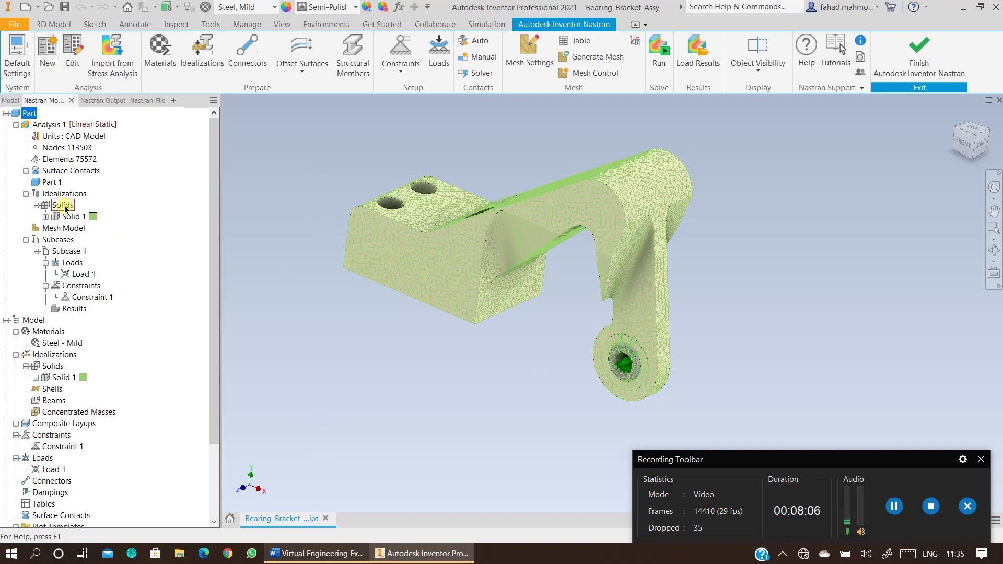
click(25, 170)
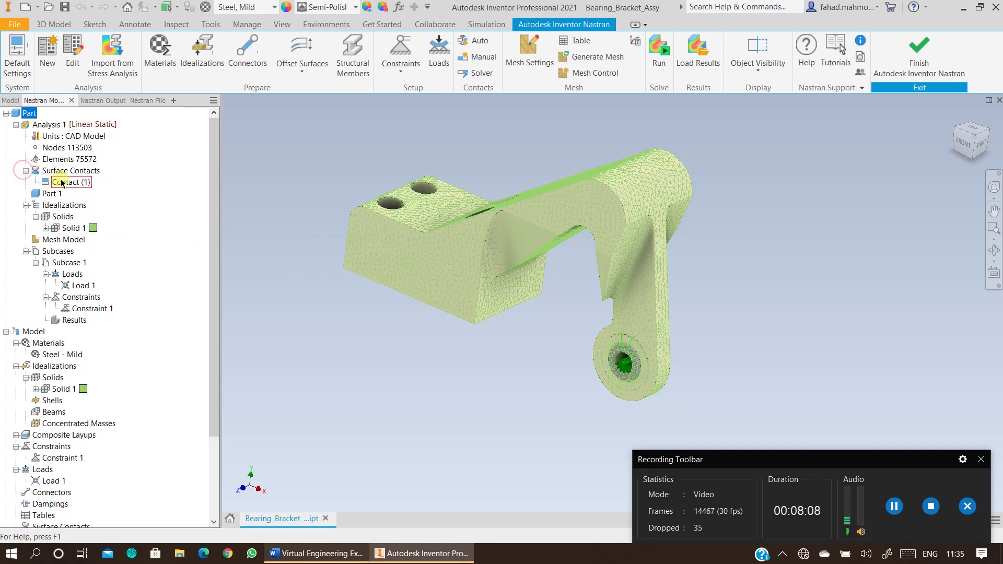
Step: Compare the mesh table's size, tolerance, nodes and elements with the mesh parameters in the Word document, returning to Inventor Nastran
click(591, 47)
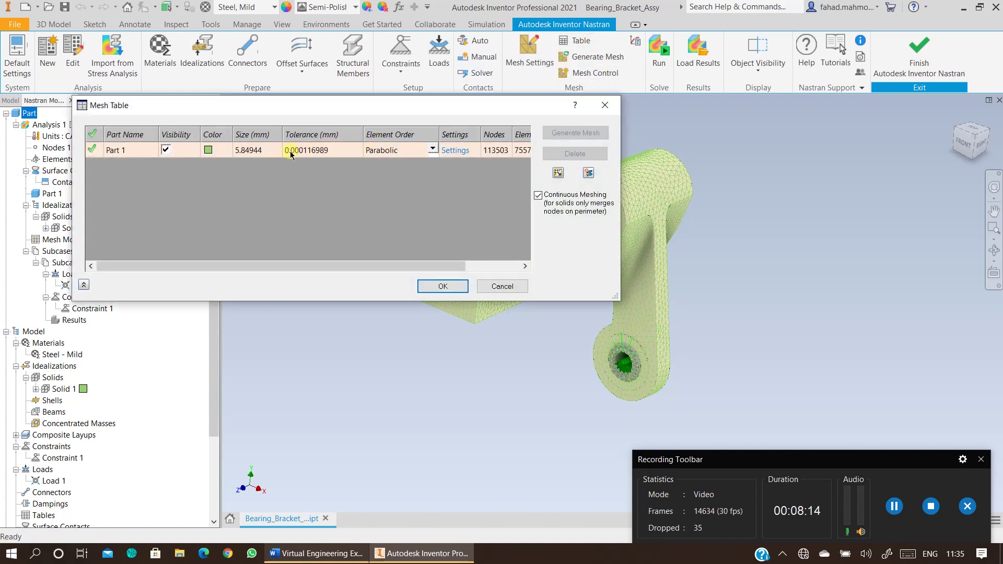
drag(227, 269, 282, 269)
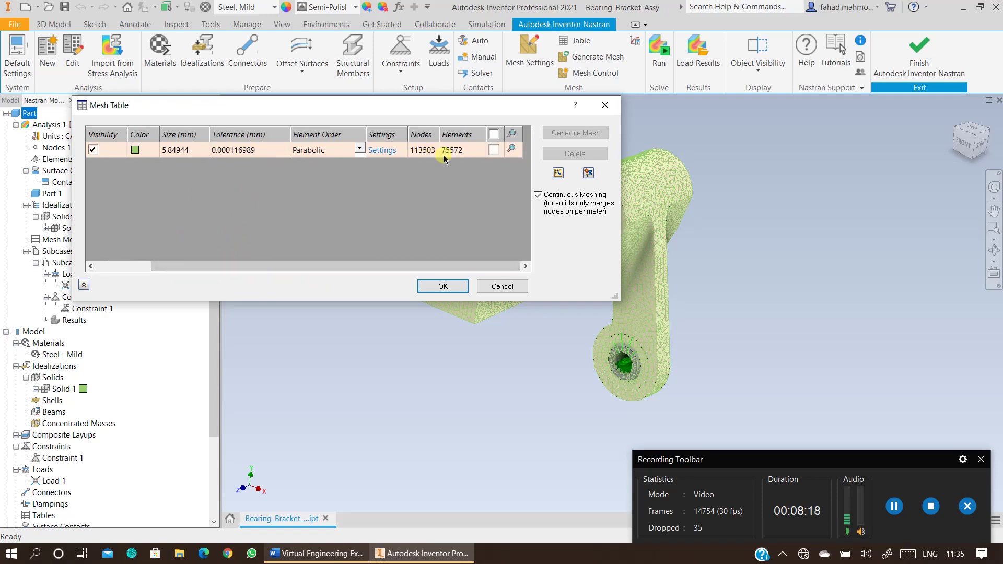
click(271, 552)
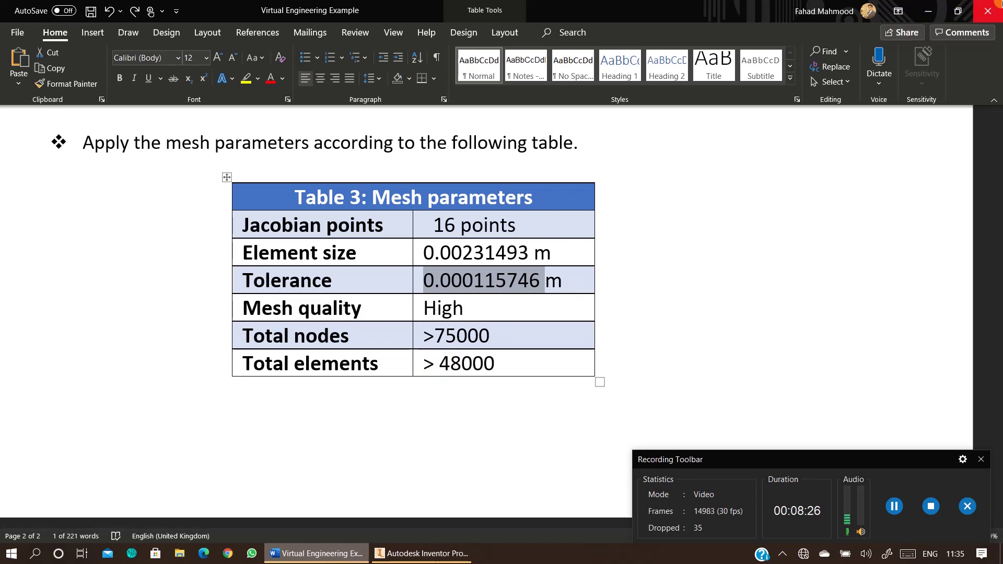
click(929, 15)
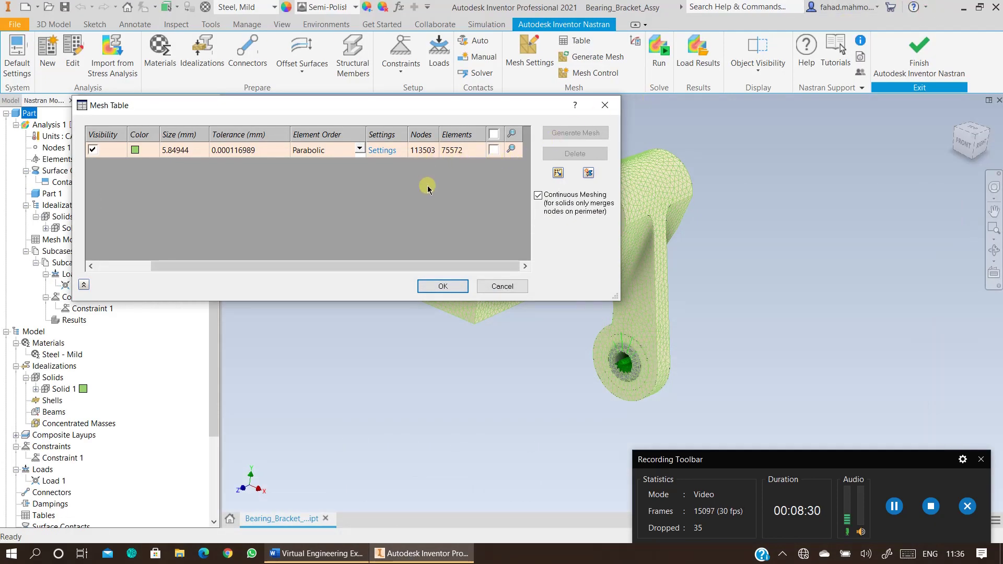
Step: Accept the mesh table and run the linear static analysis of the bracket
click(444, 285)
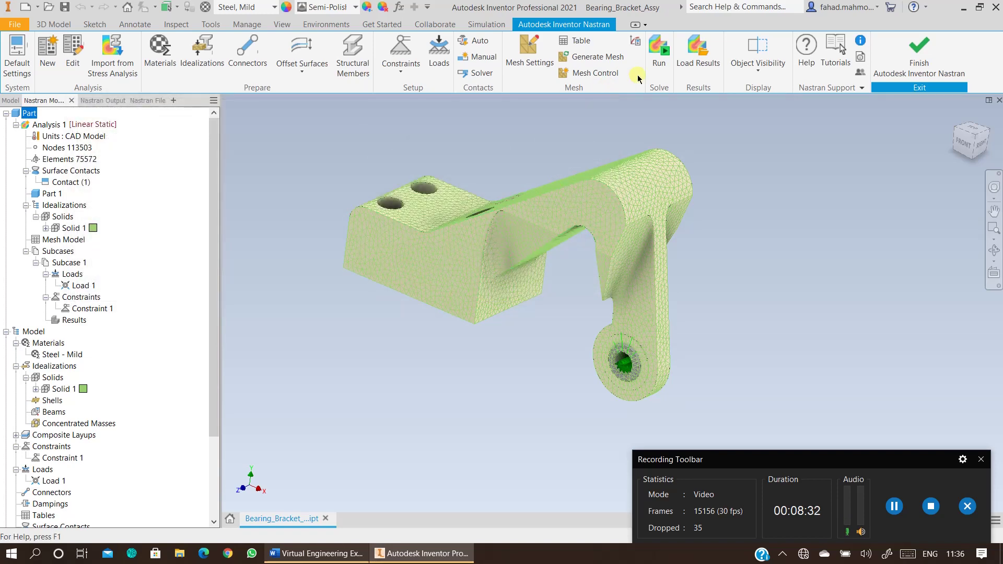
click(658, 52)
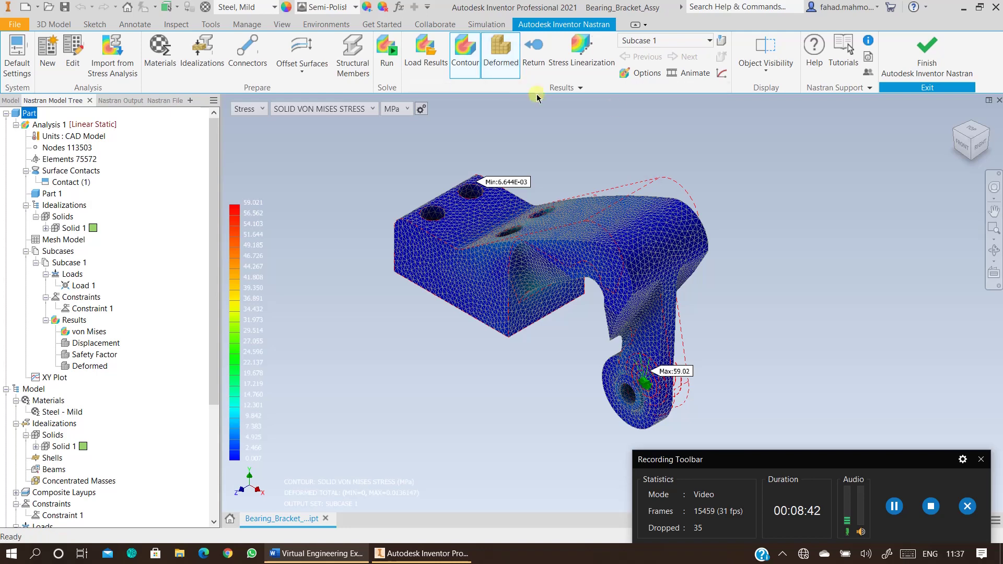
Step: Keep deformation enabled for the von Mises plot and set its deformation scale to Actual with a value of 1.0
click(647, 74)
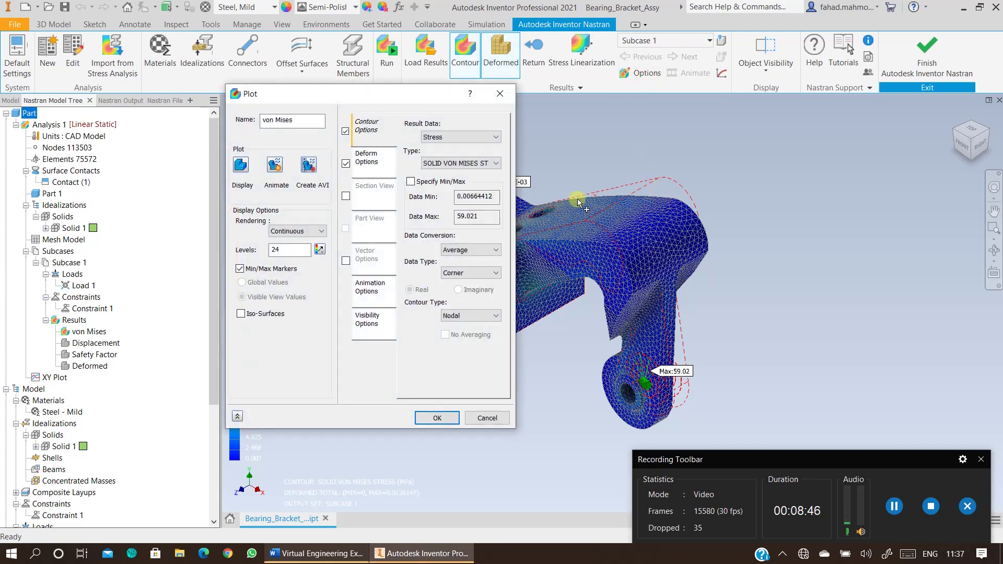
click(345, 164)
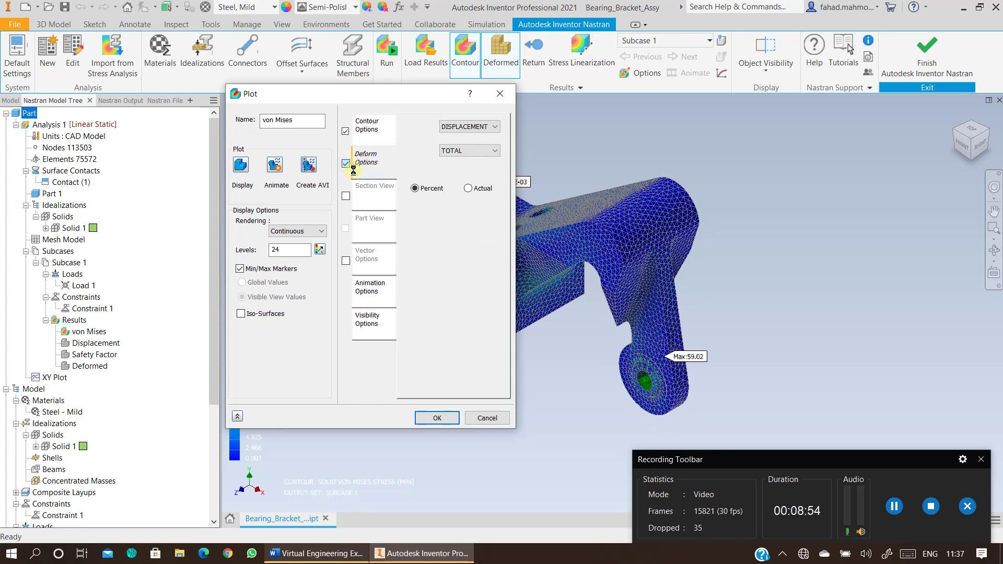
click(347, 164)
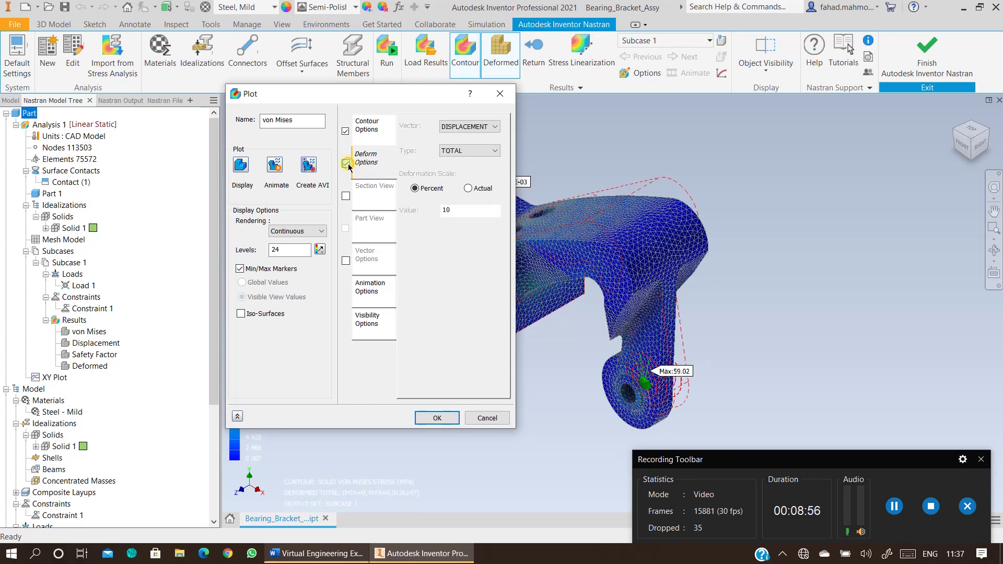
click(346, 163)
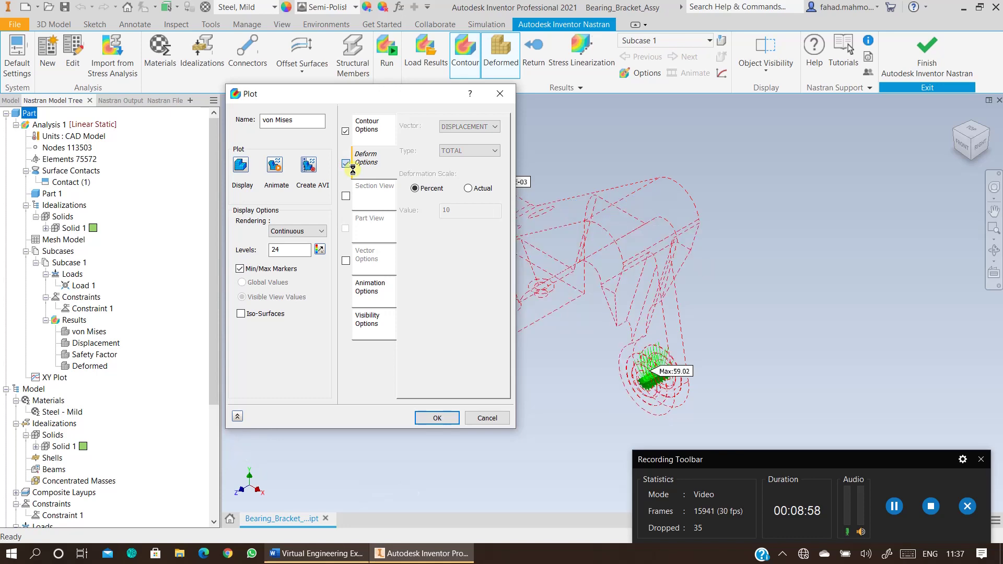
click(345, 165)
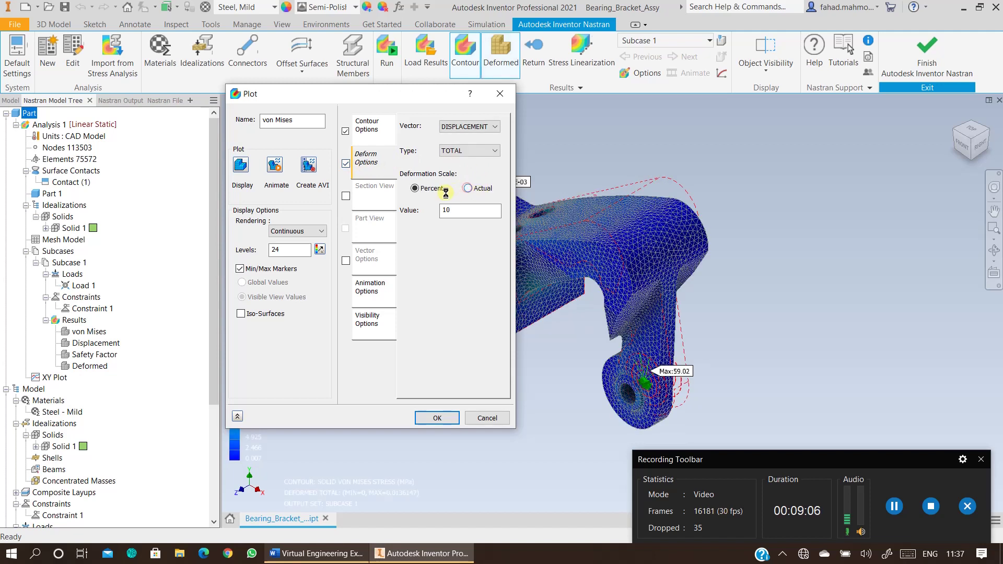
click(445, 210)
text(.)
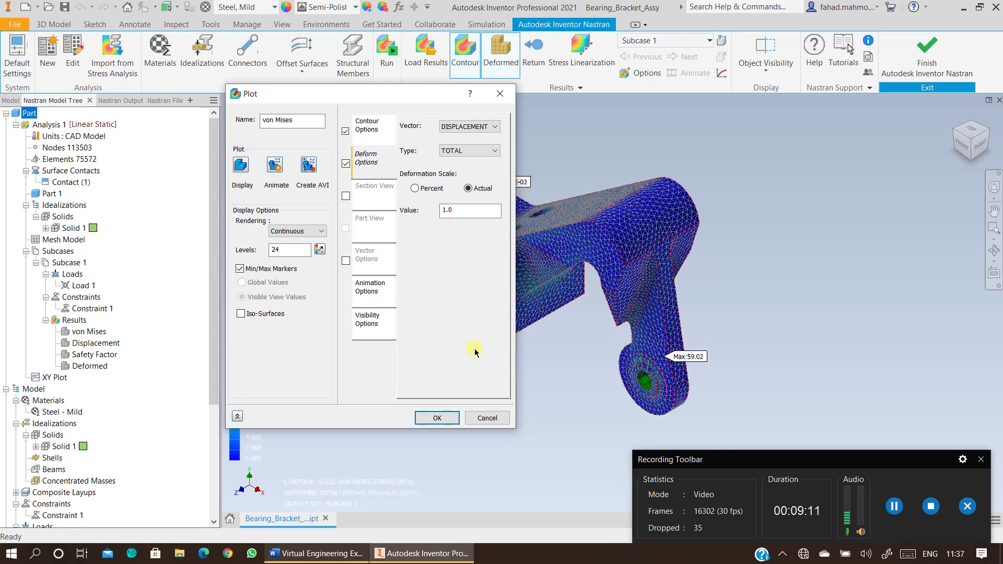
click(437, 418)
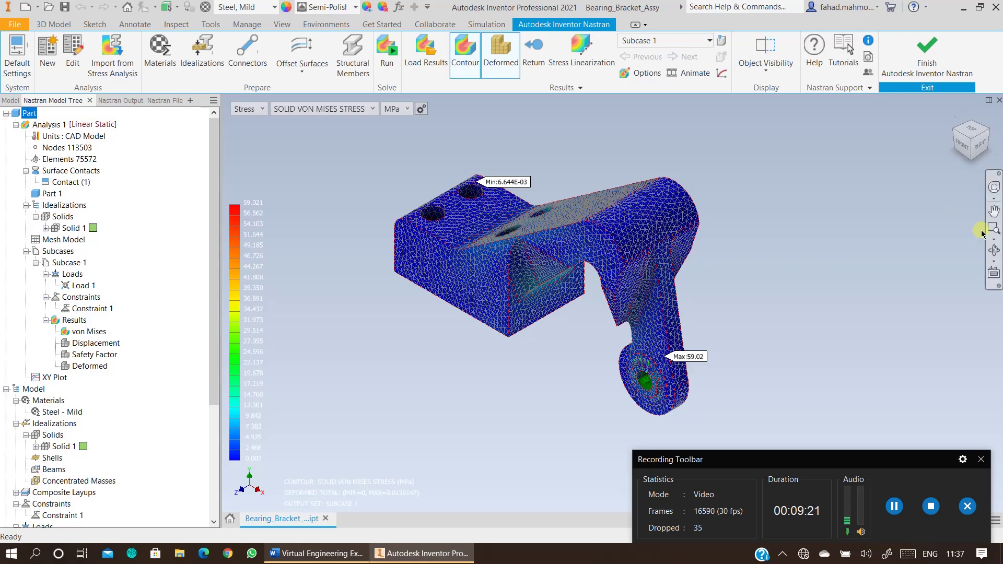
Step: Display the bracket's total displacement as the contour result
click(994, 251)
drag(695, 282, 617, 358)
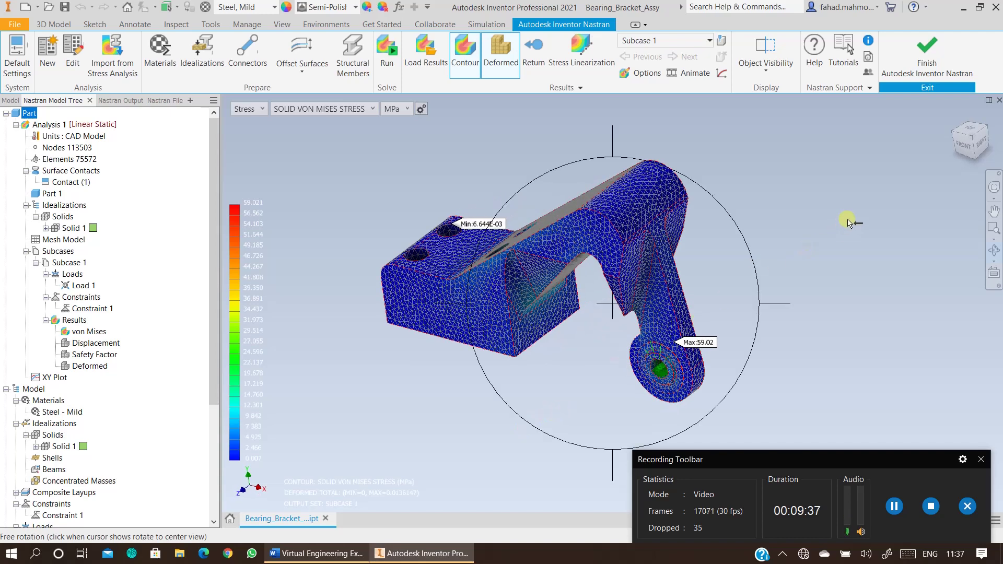
key(Escape)
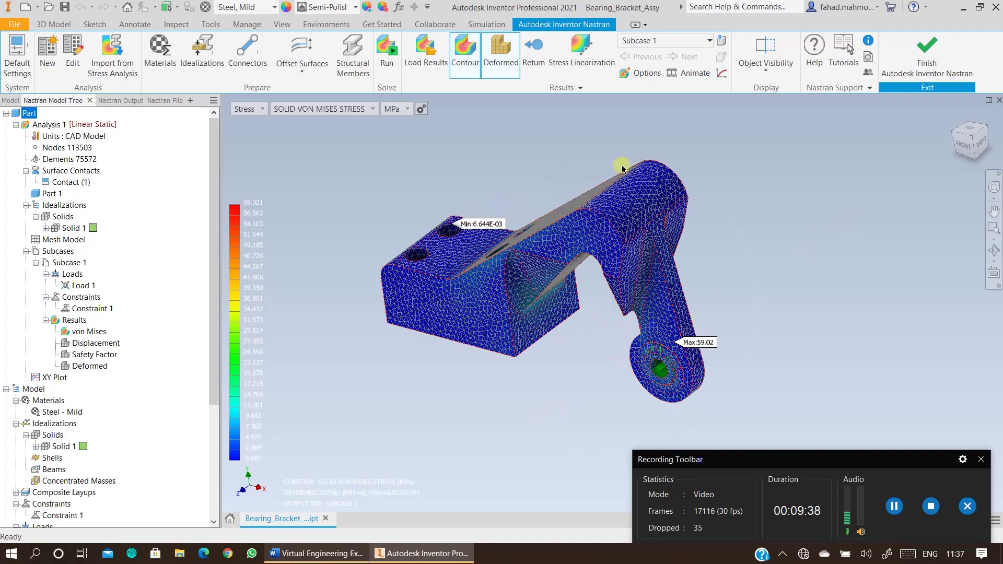
click(632, 76)
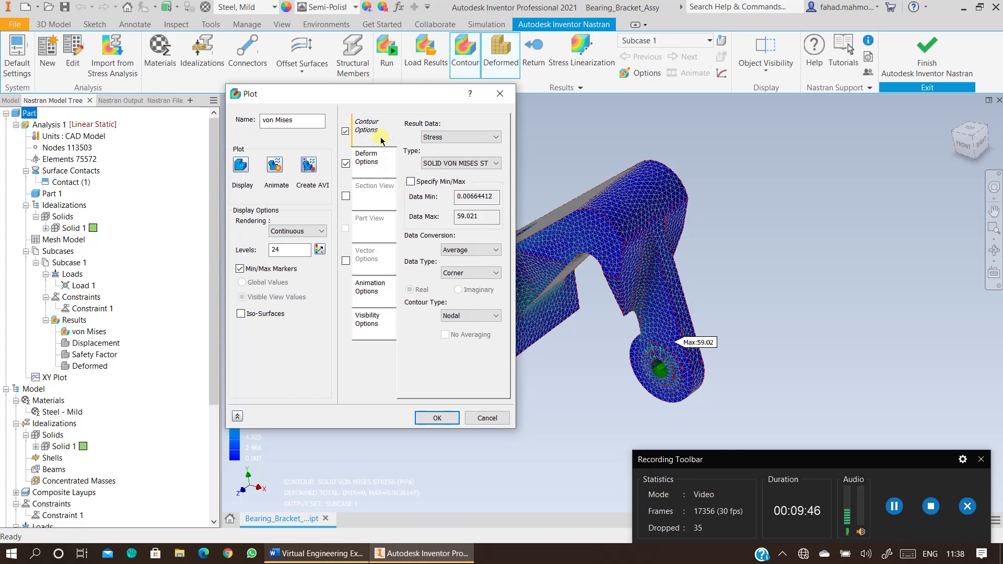
click(429, 142)
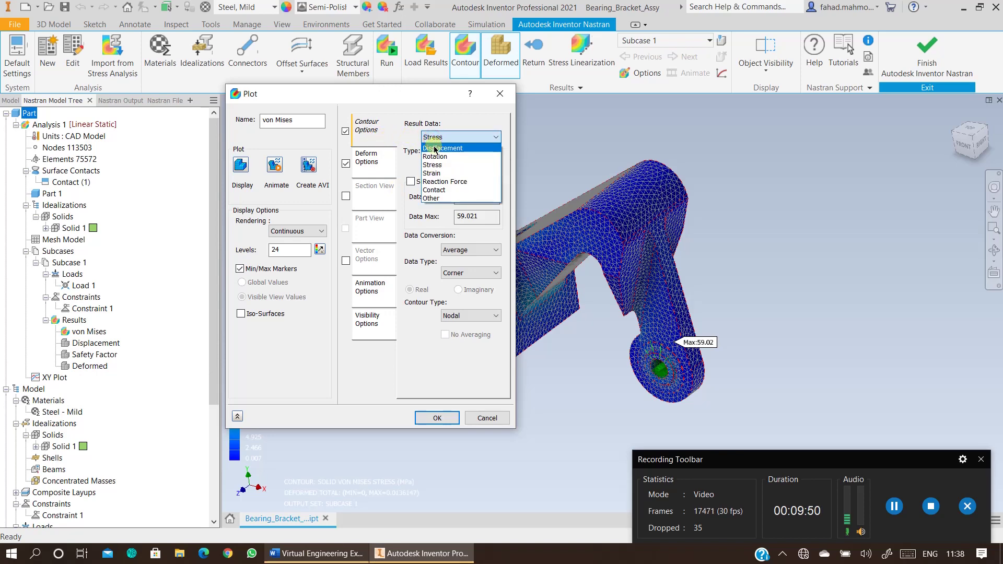
click(435, 148)
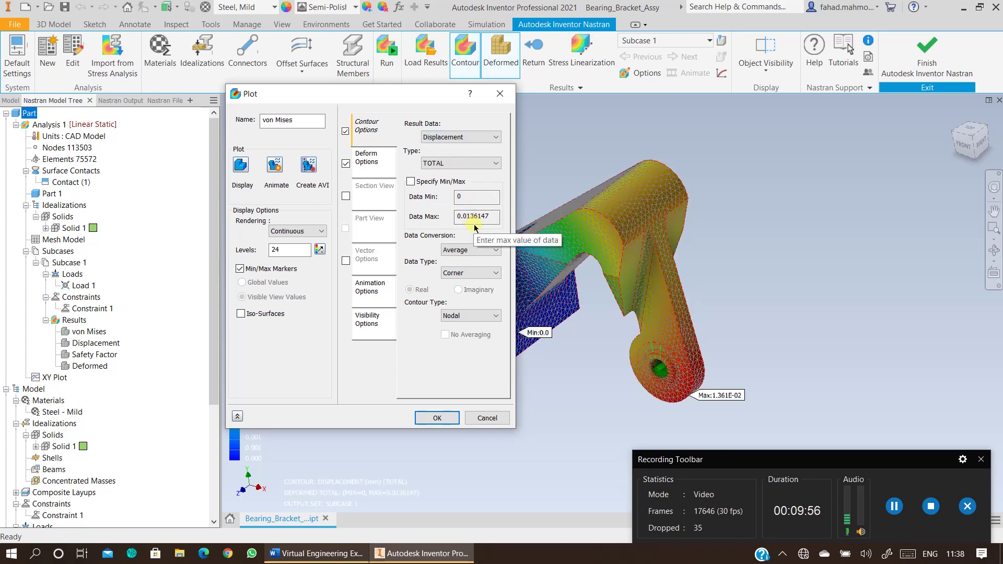
click(437, 418)
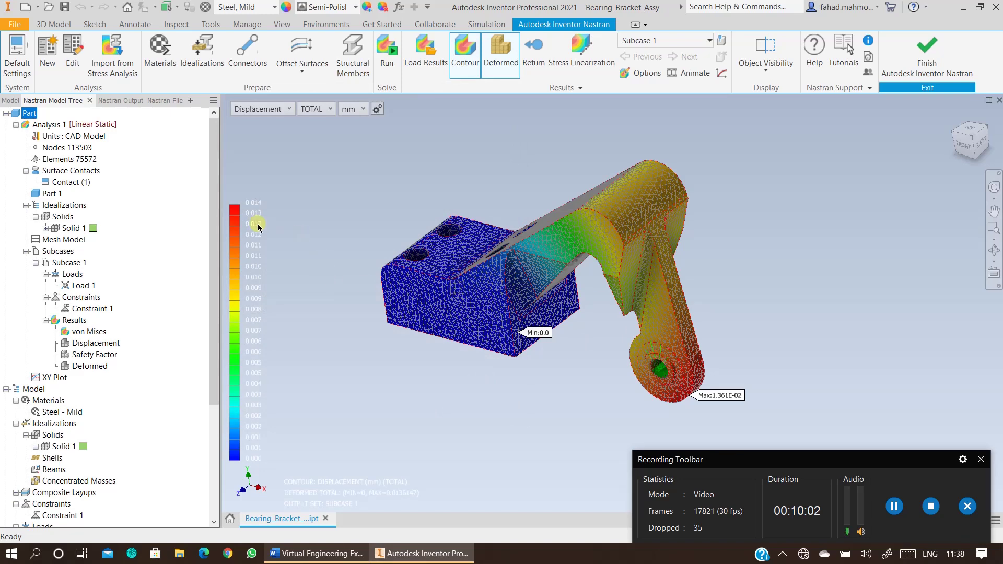
Step: Display the safety factor contour from the Other result data on the bracket
click(629, 73)
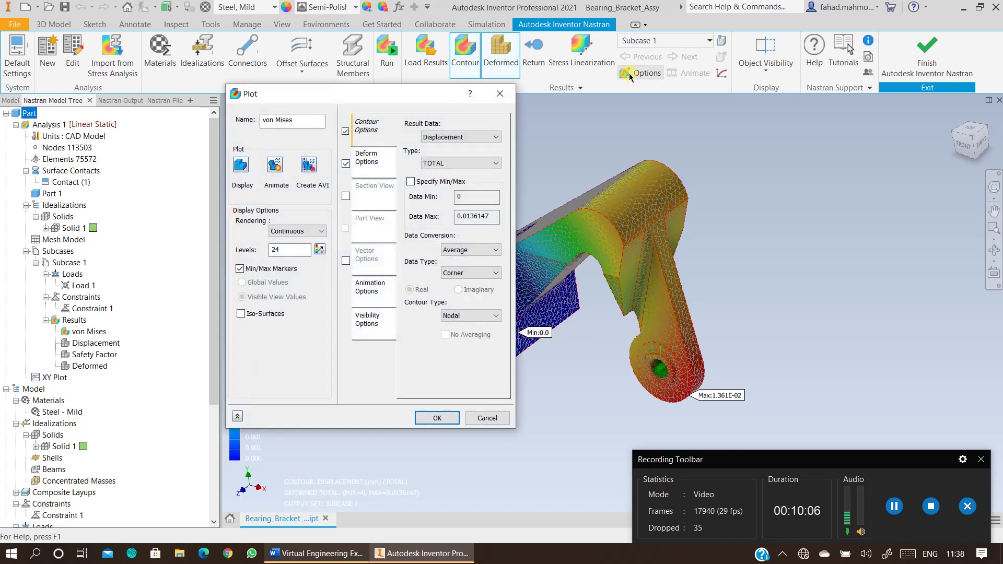
click(479, 138)
click(462, 199)
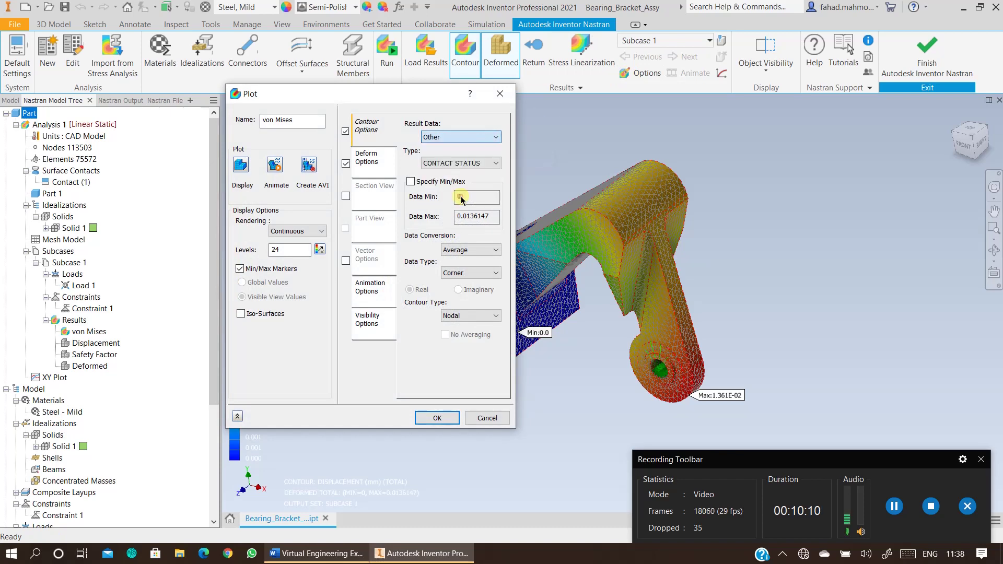
click(453, 166)
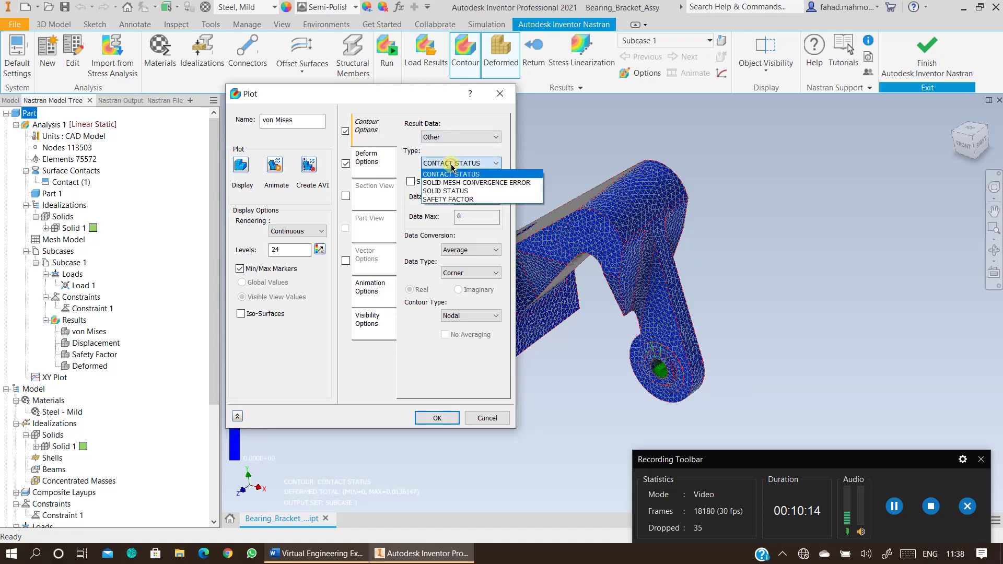
click(455, 200)
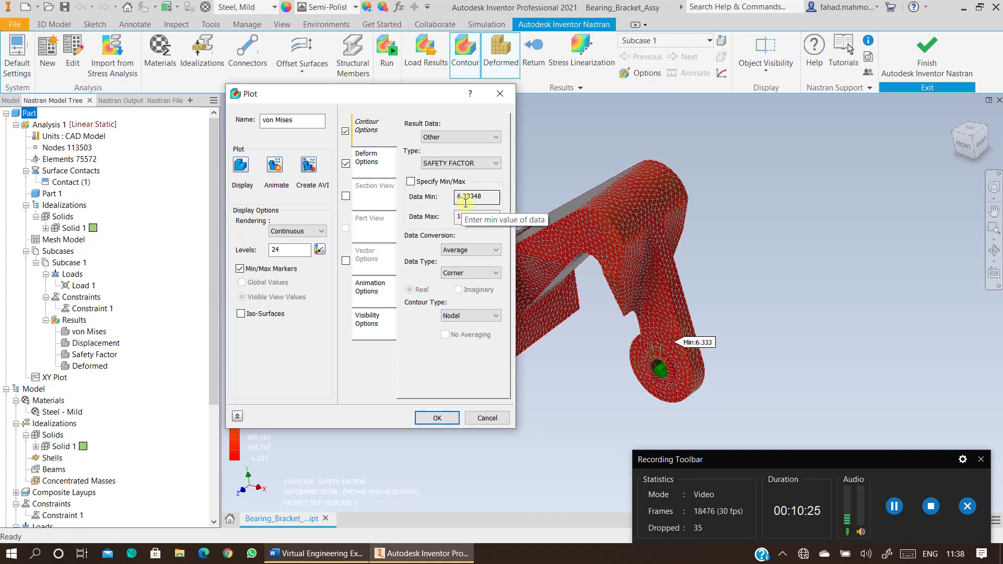
click(446, 419)
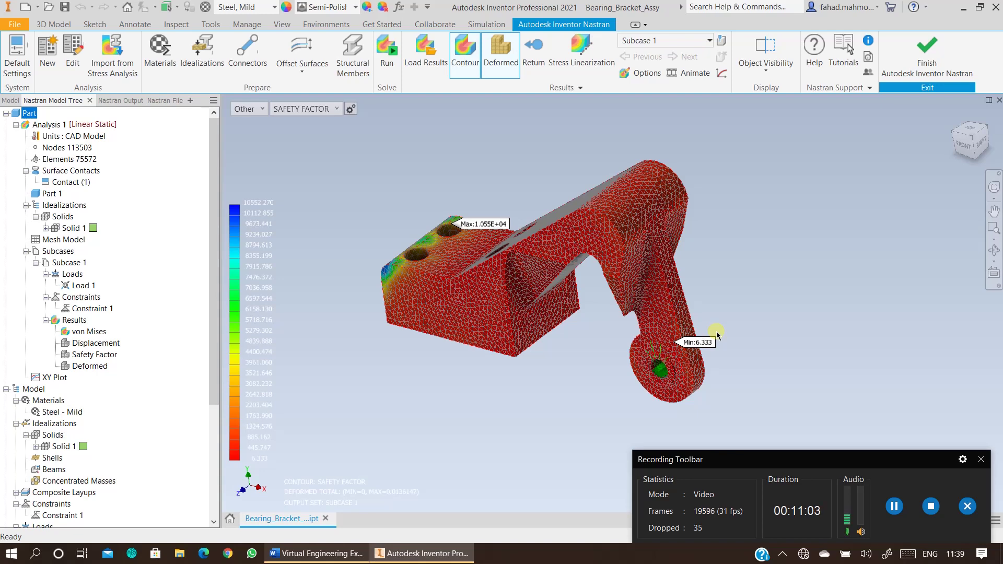
Step: Switch the contour result data back to Stress with the type SOLID X-NORMAL STRESS
click(648, 74)
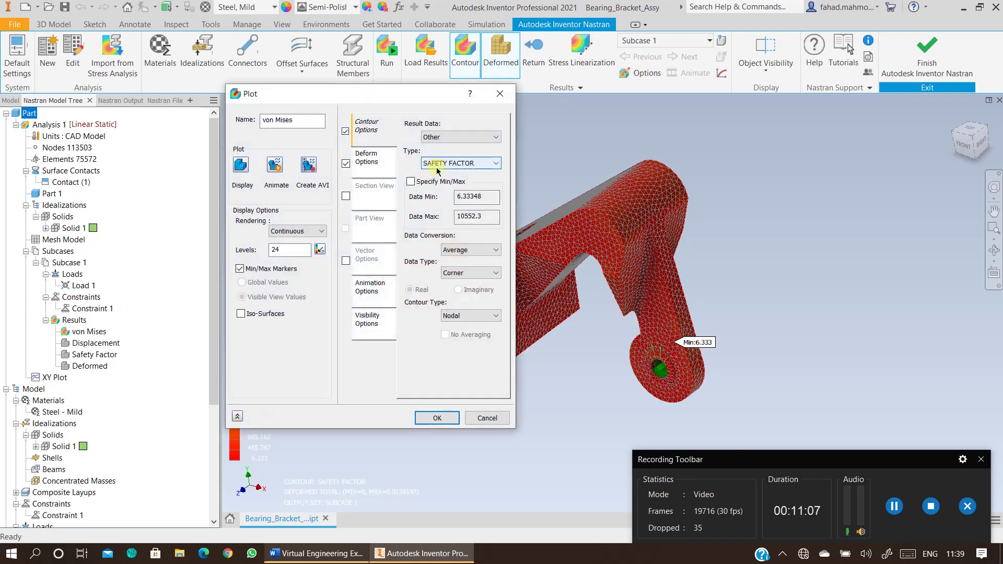
click(372, 162)
click(376, 140)
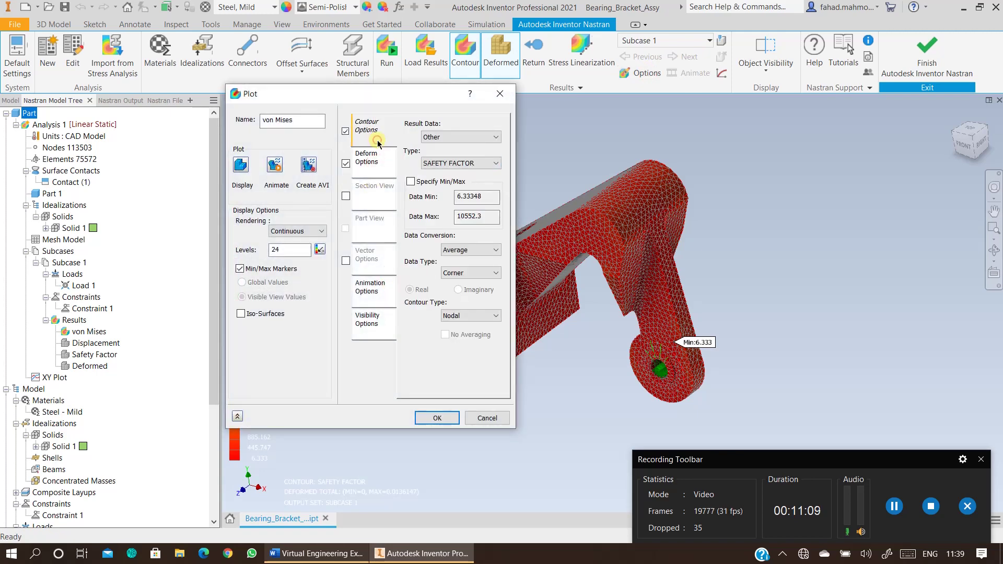
click(460, 138)
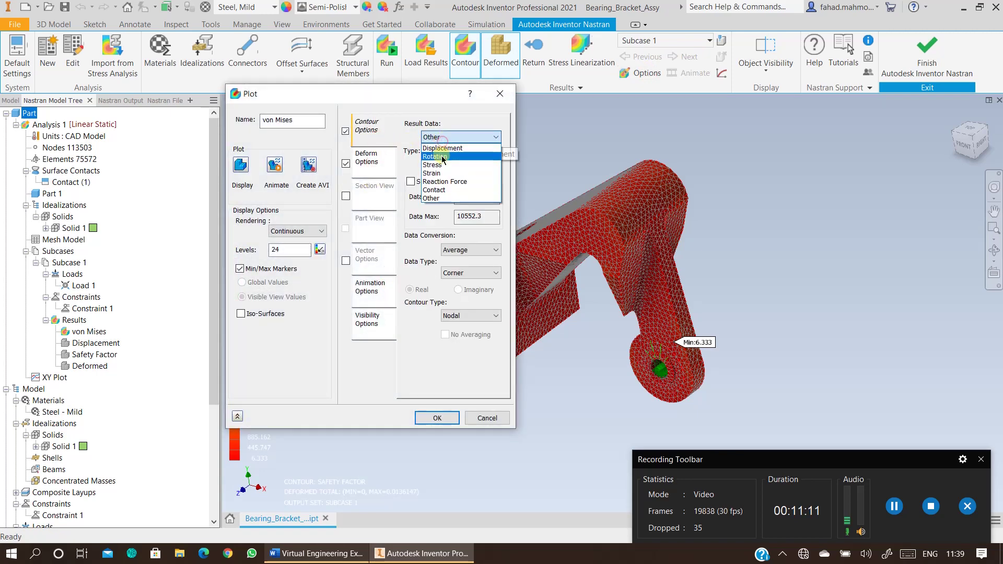
click(449, 165)
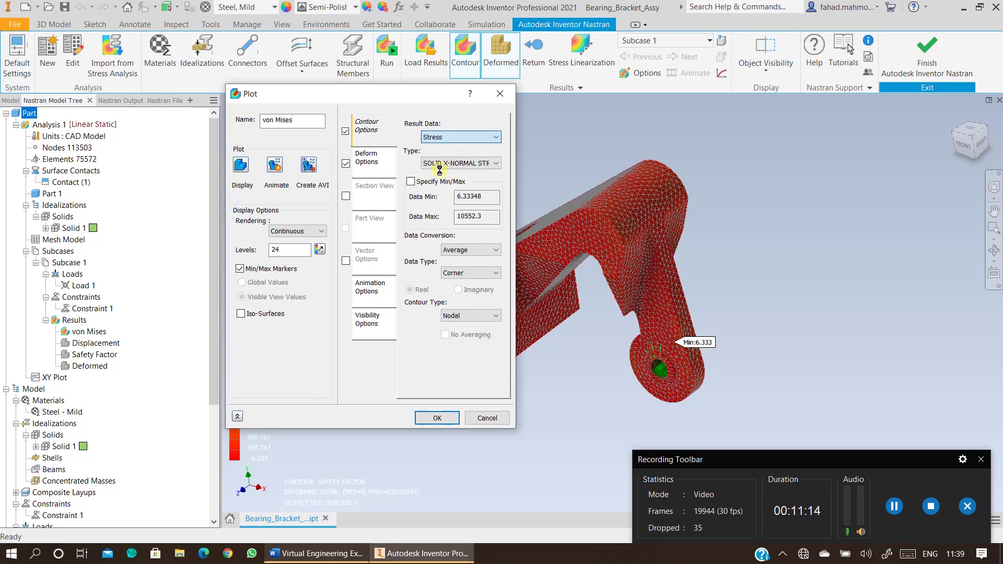
click(438, 418)
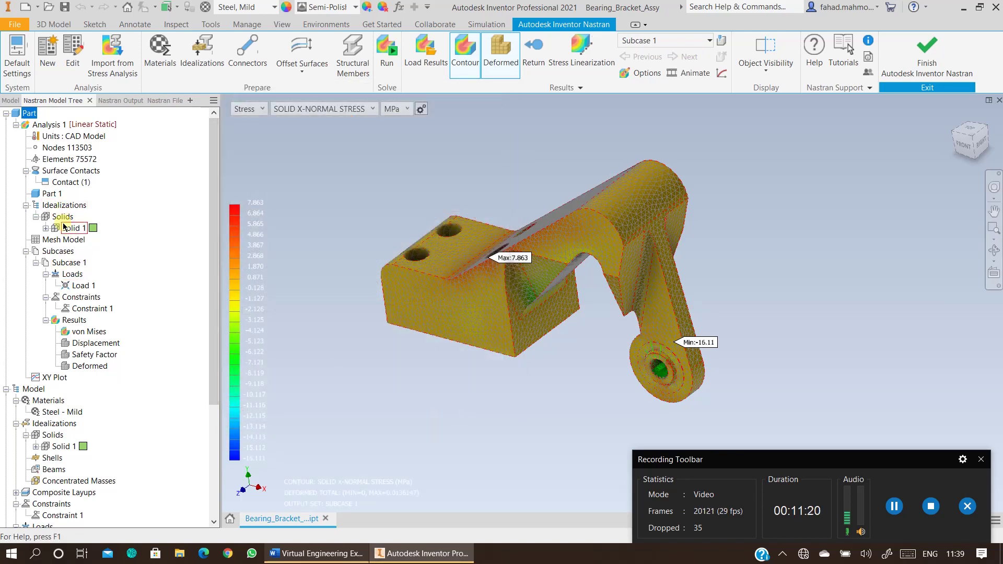
Step: Open Constraint 1 under the model's constraints for editing
scroll(72, 288, down, 5)
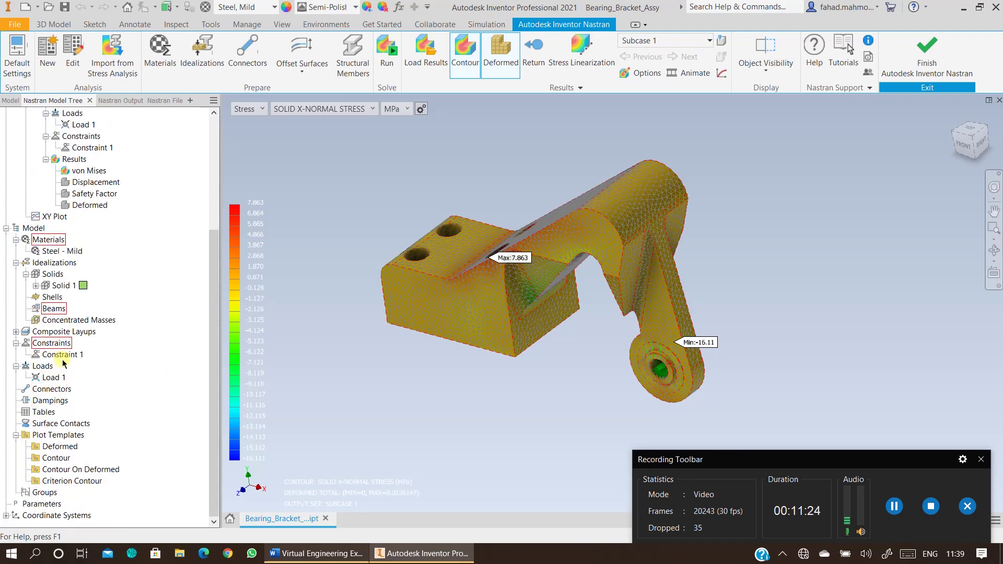
double_click(63, 359)
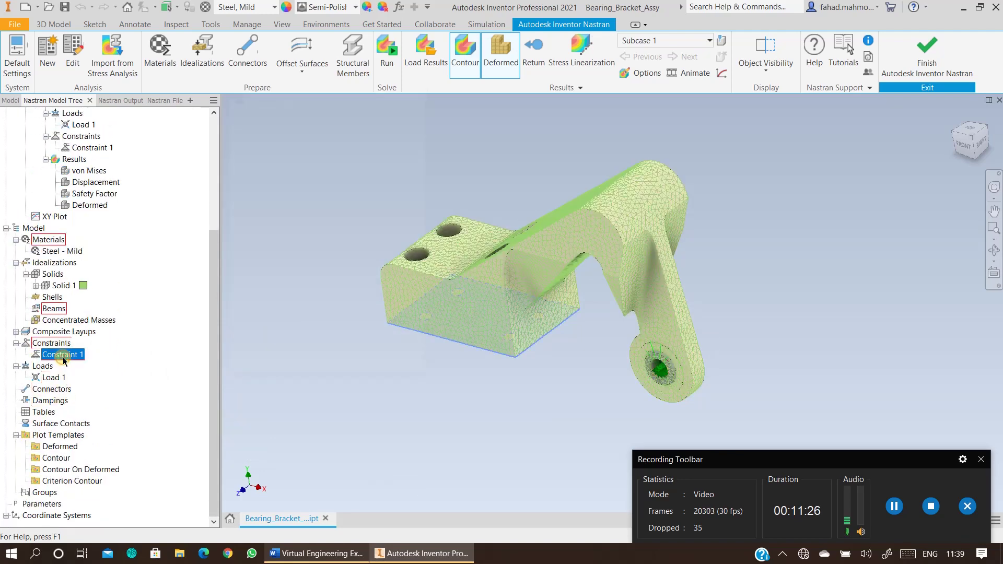